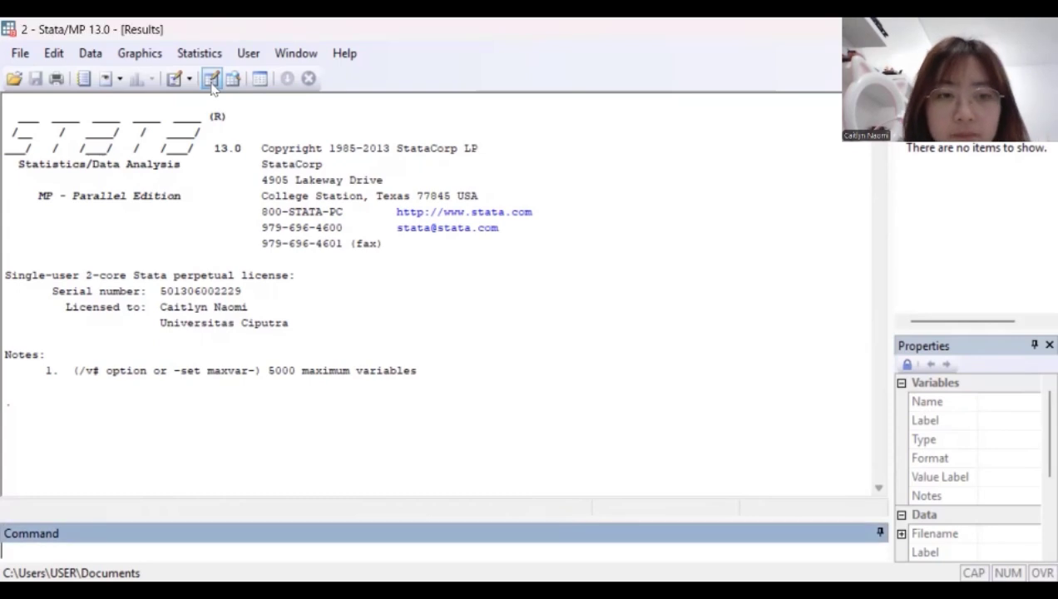
Step: Paste the copied dataset into the Data Editor, treating the first row as variable names
{"action": "left_click", "coordinate": [211, 78]}
{"action": "key", "text": "ctrl+v"}
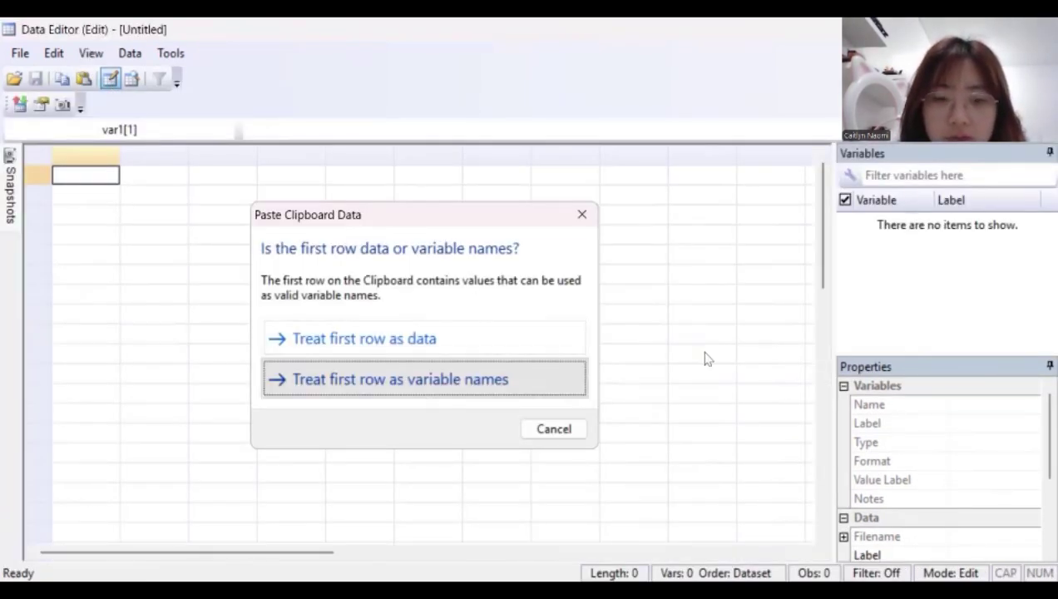
{"action": "key", "text": "Return"}
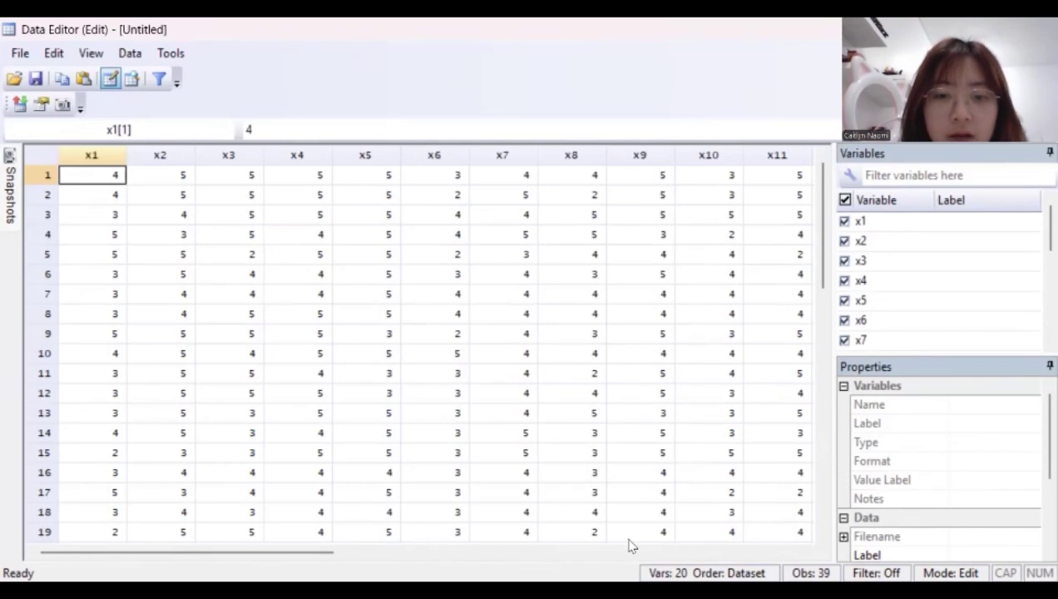
Step: Compose a factor command in the main window that lists all variables from x1 through x20
{"action": "key", "text": "alt+Tab"}
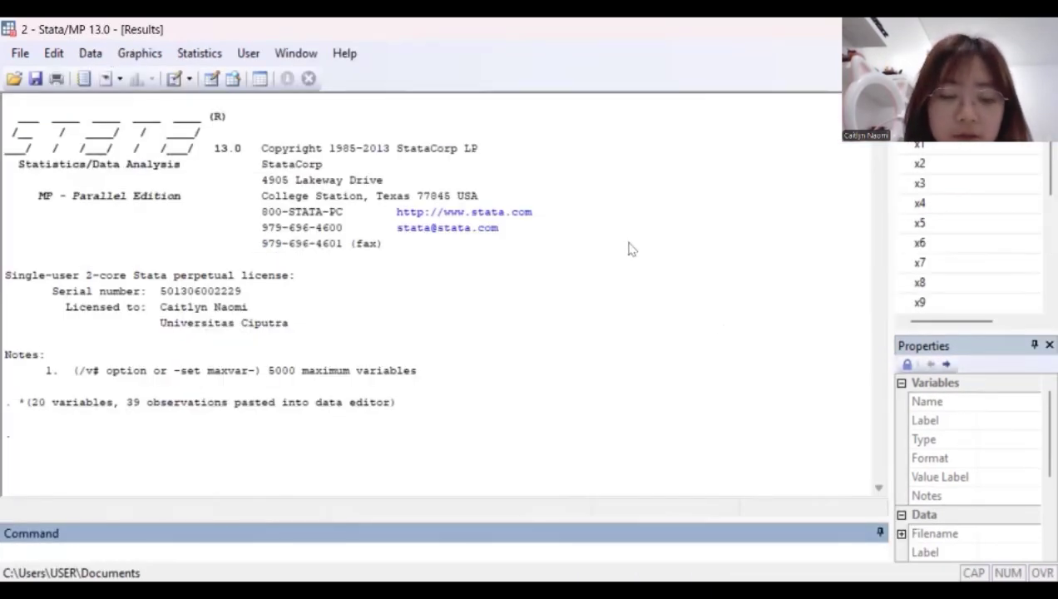
{"action": "type", "text": "factor"}
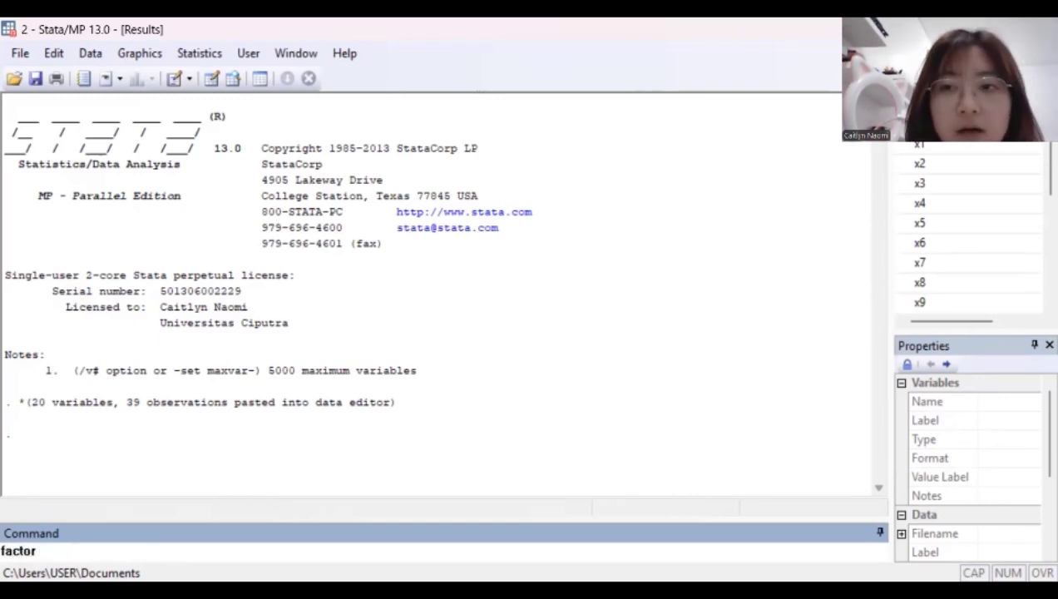
{"action": "left_click", "coordinate": [932, 146]}
{"action": "double_click", "coordinate": [936, 166]}
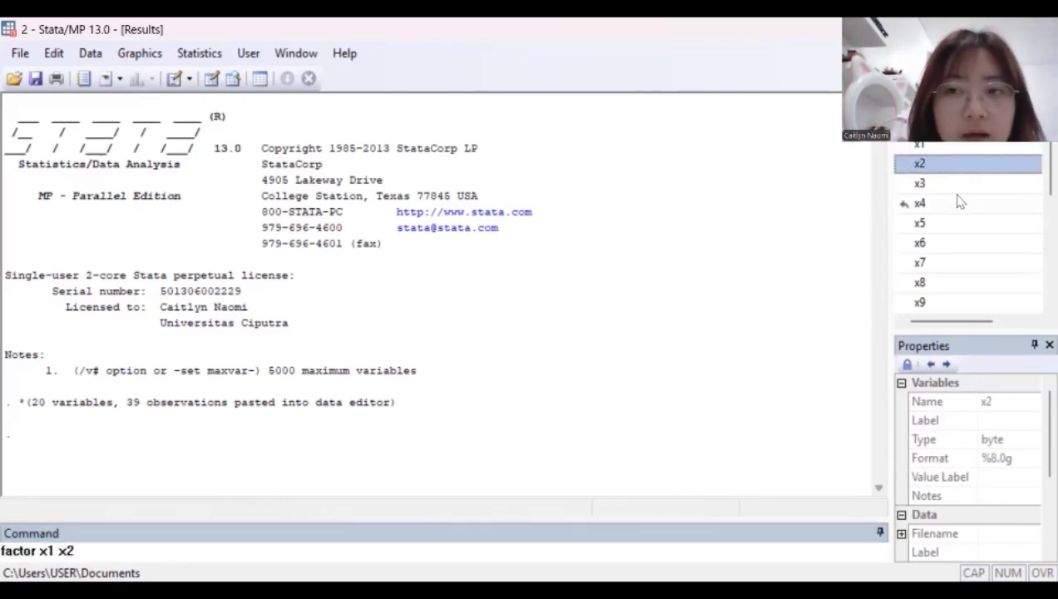
{"action": "double_click", "coordinate": [950, 188]}
{"action": "double_click", "coordinate": [959, 205]}
{"action": "double_click", "coordinate": [960, 223]}
{"action": "double_click", "coordinate": [963, 243]}
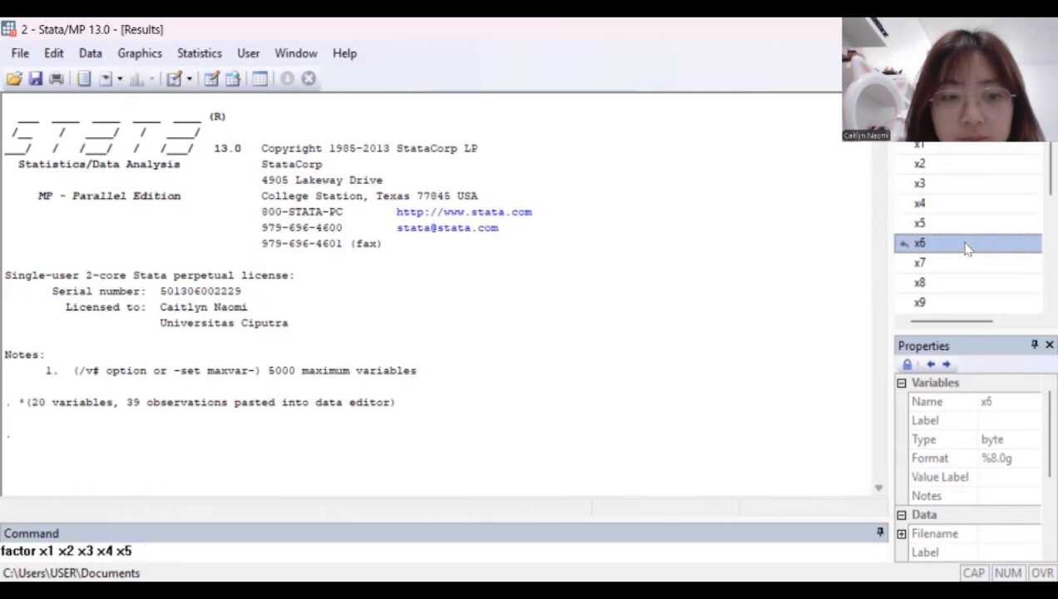
{"action": "double_click", "coordinate": [965, 263]}
{"action": "double_click", "coordinate": [966, 283]}
{"action": "double_click", "coordinate": [967, 303]}
{"action": "scroll", "coordinate": [1028, 205], "scroll_direction": "down", "scroll_amount": 3}
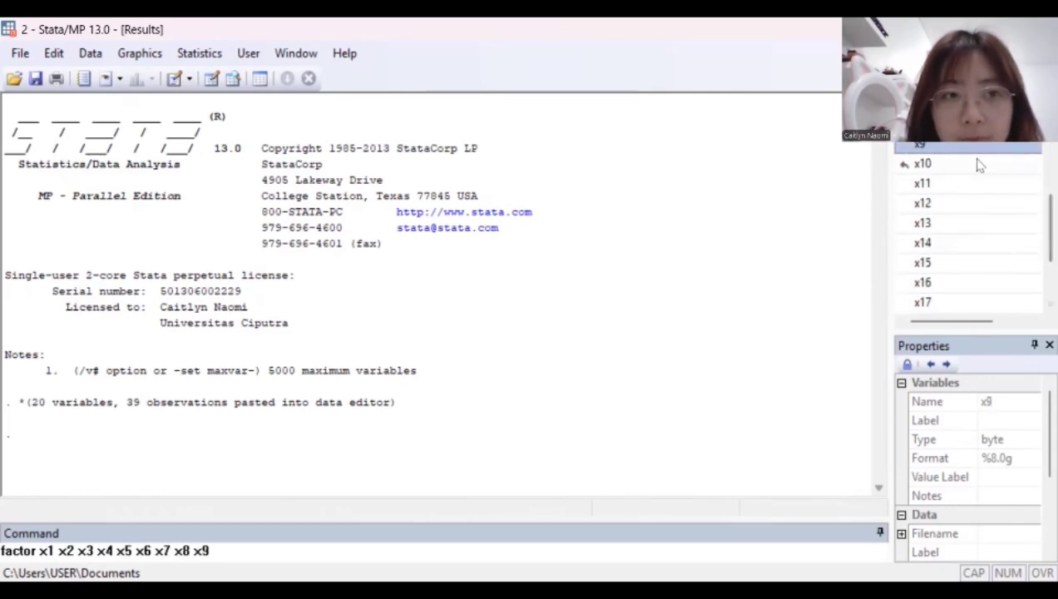
{"action": "double_click", "coordinate": [978, 163]}
{"action": "double_click", "coordinate": [976, 183]}
{"action": "double_click", "coordinate": [984, 203]}
{"action": "double_click", "coordinate": [986, 223]}
{"action": "double_click", "coordinate": [987, 243]}
{"action": "double_click", "coordinate": [985, 263]}
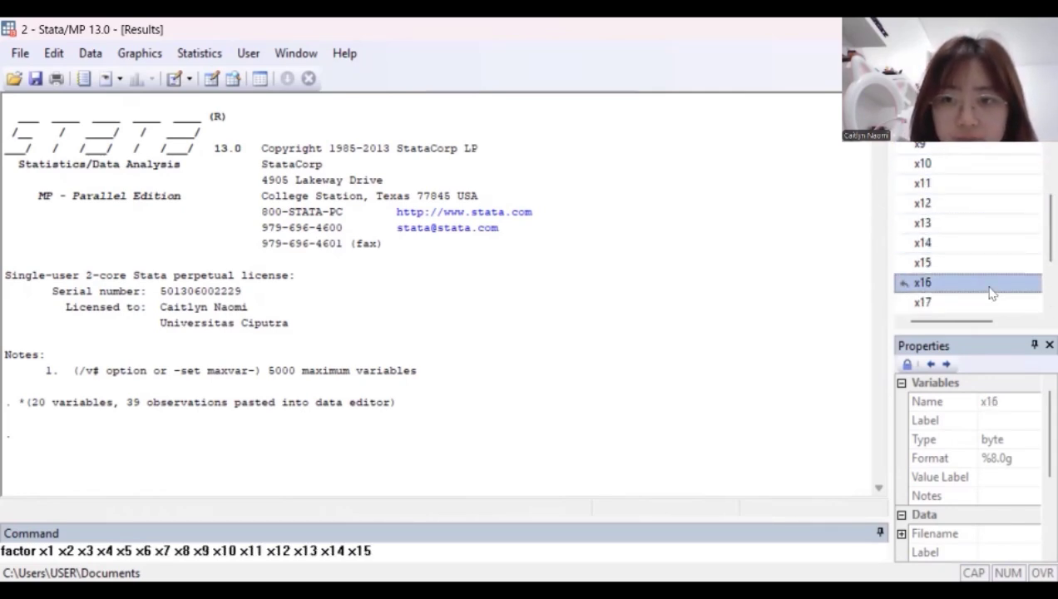
{"action": "double_click", "coordinate": [984, 283]}
{"action": "double_click", "coordinate": [984, 302]}
{"action": "scroll", "coordinate": [1032, 242], "scroll_direction": "down", "scroll_amount": 2}
{"action": "double_click", "coordinate": [958, 242]}
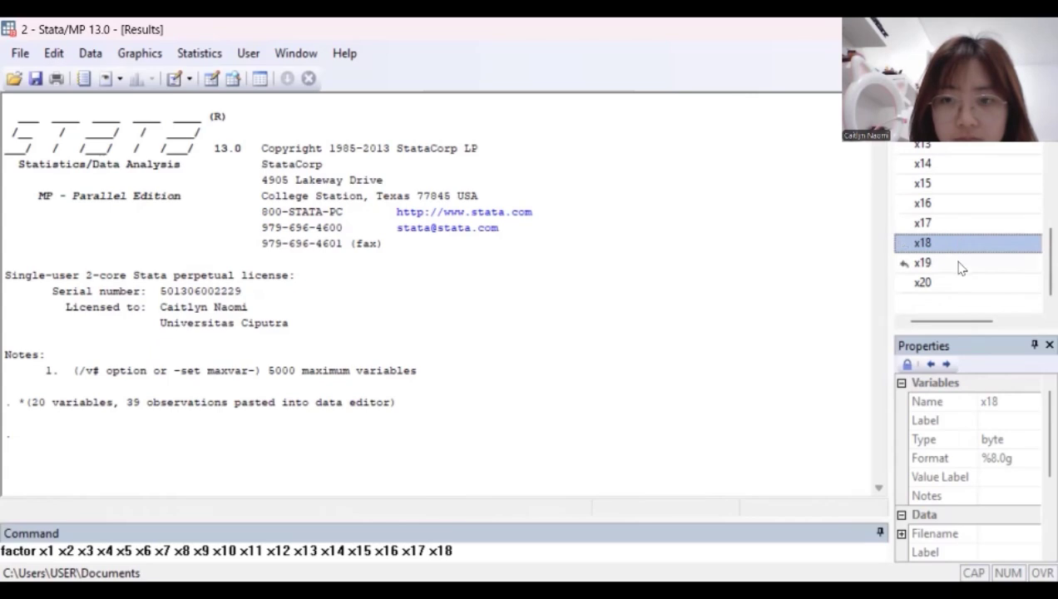
{"action": "double_click", "coordinate": [961, 272]}
{"action": "double_click", "coordinate": [961, 282]}
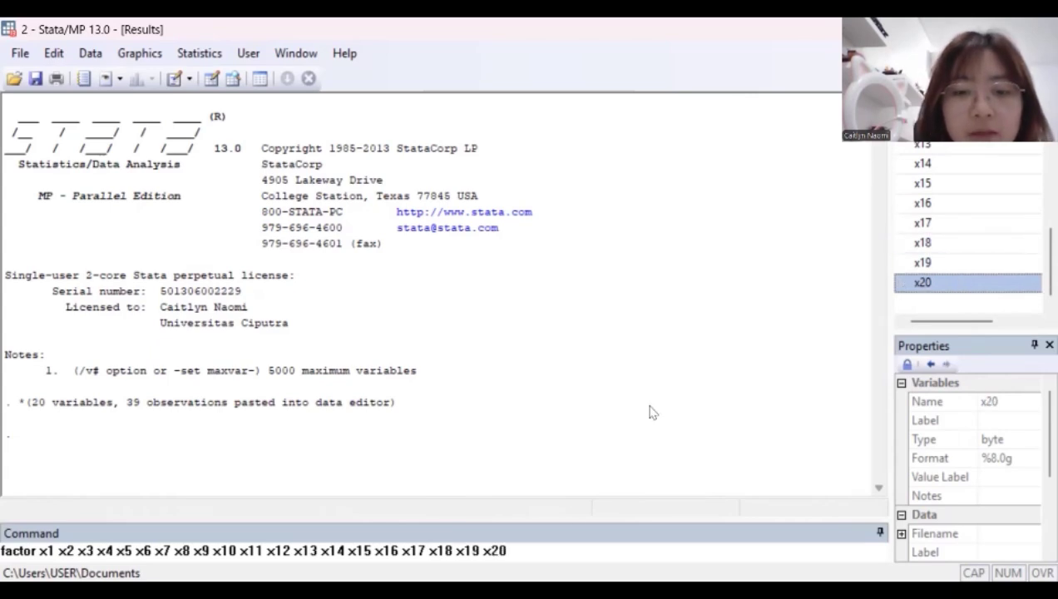
Step: Add the pcf option to the factor command and run the principal-component factor analysis
{"action": "left_click", "coordinate": [554, 558]}
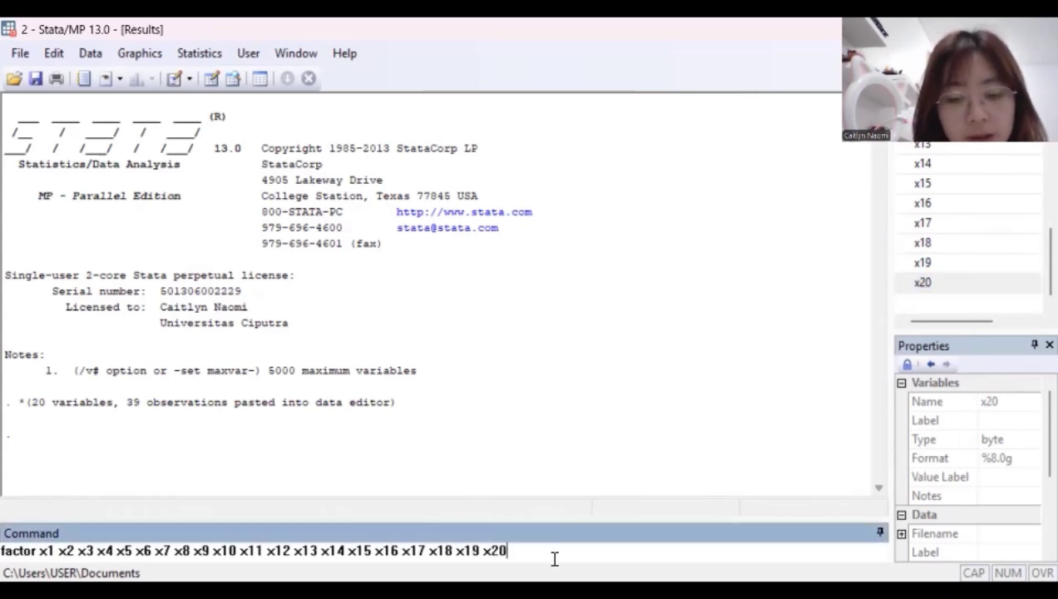
{"action": "type", "text": ", pcf"}
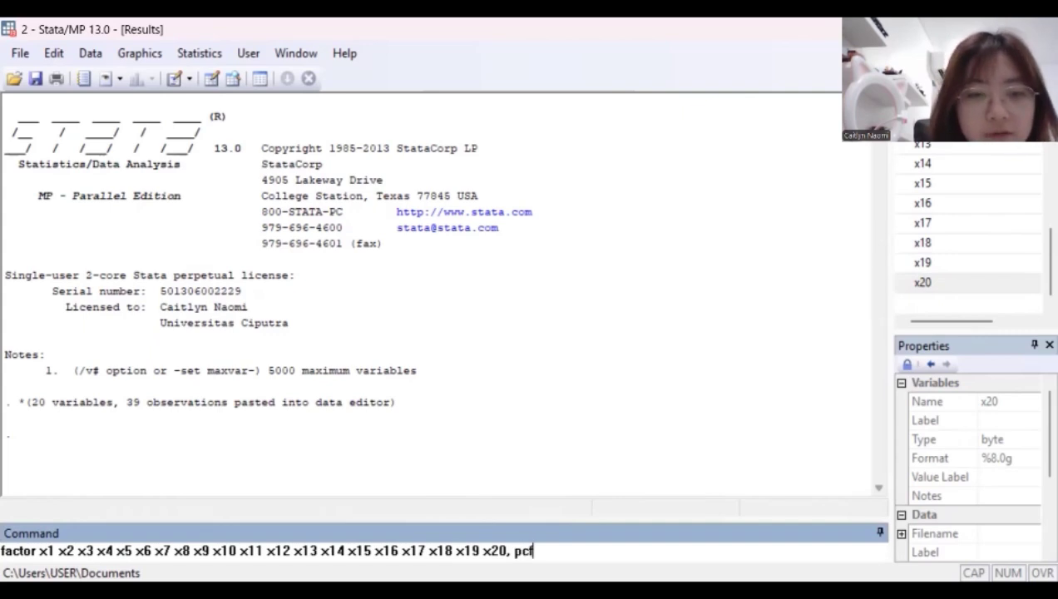
{"action": "key", "text": "Return"}
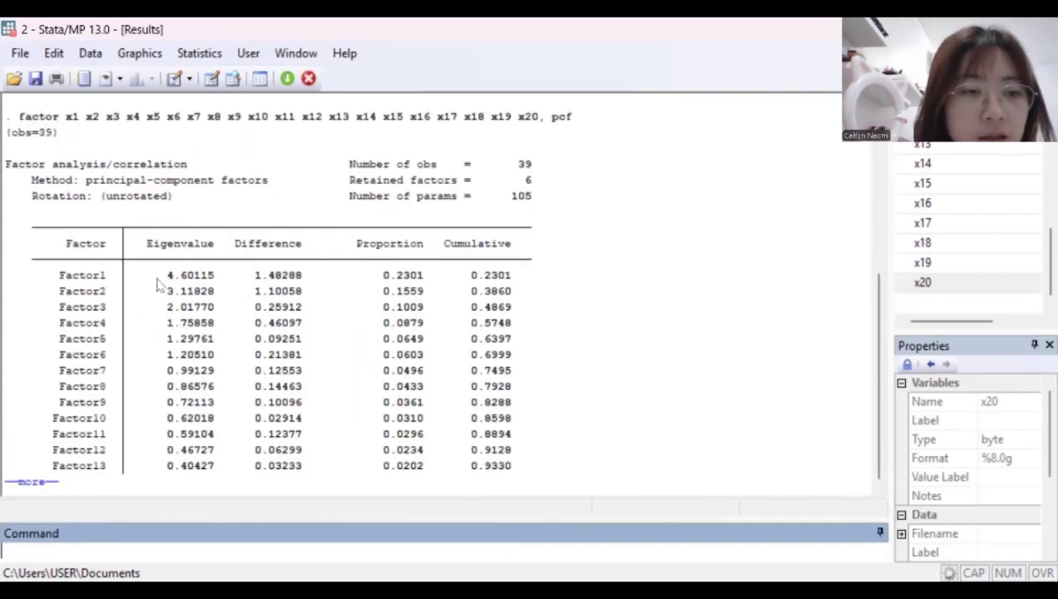
Step: Display the rest of the factor output and examine the eigenvalues, cumulative proportions and factor loadings for x1 through x20
{"action": "left_click", "coordinate": [36, 482]}
{"action": "scroll", "coordinate": [254, 375], "scroll_direction": "up", "scroll_amount": 7}
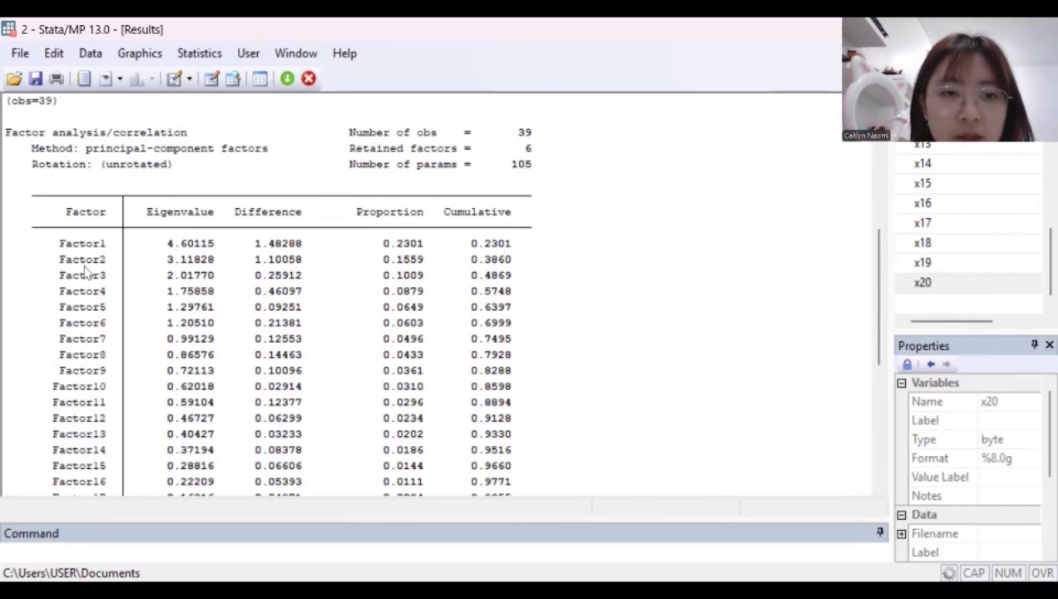
{"action": "scroll", "coordinate": [86, 274], "scroll_direction": "down", "scroll_amount": 7}
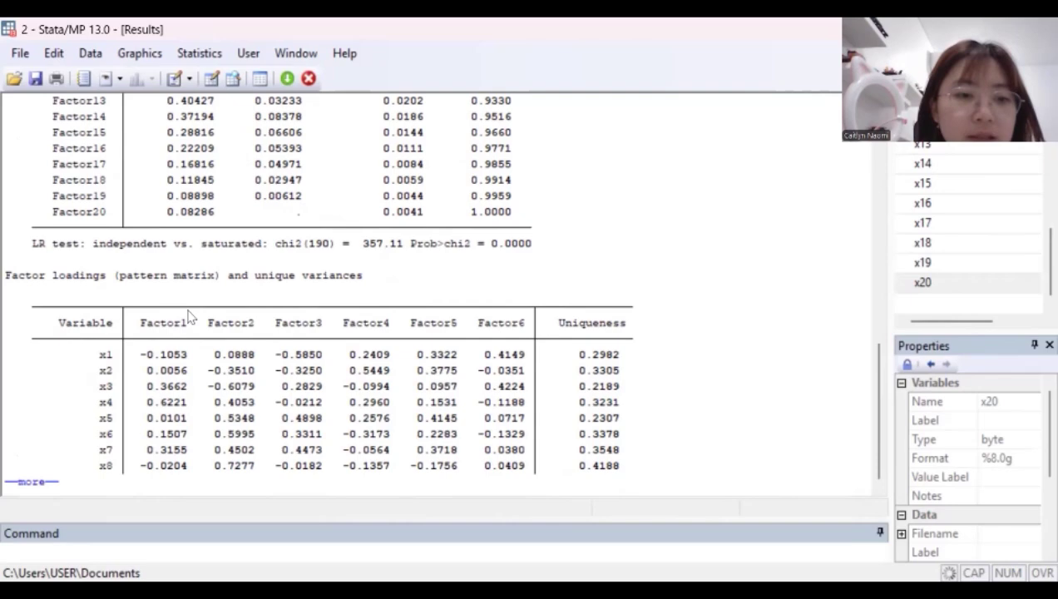
{"action": "left_click", "coordinate": [37, 481]}
{"action": "scroll", "coordinate": [314, 224], "scroll_direction": "up", "scroll_amount": 4}
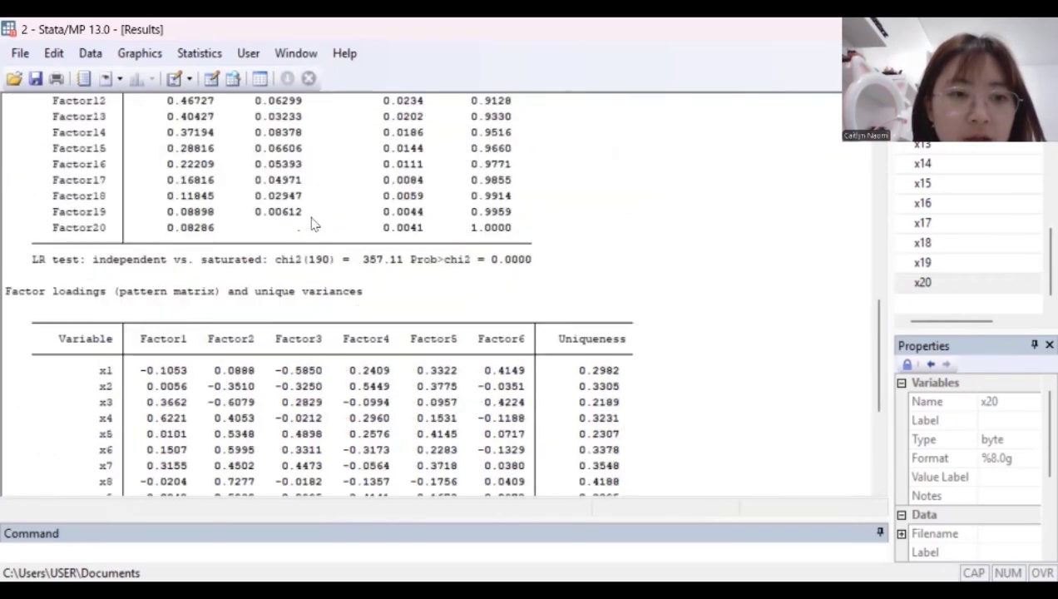
{"action": "scroll", "coordinate": [533, 334], "scroll_direction": "down", "scroll_amount": 2}
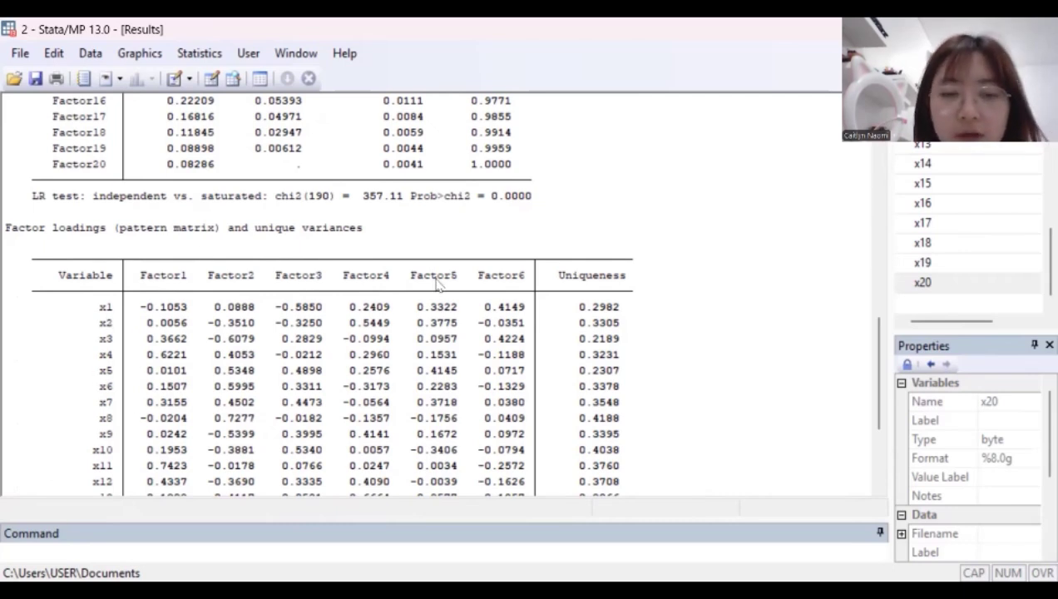
{"action": "scroll", "coordinate": [590, 339], "scroll_direction": "down", "scroll_amount": 2}
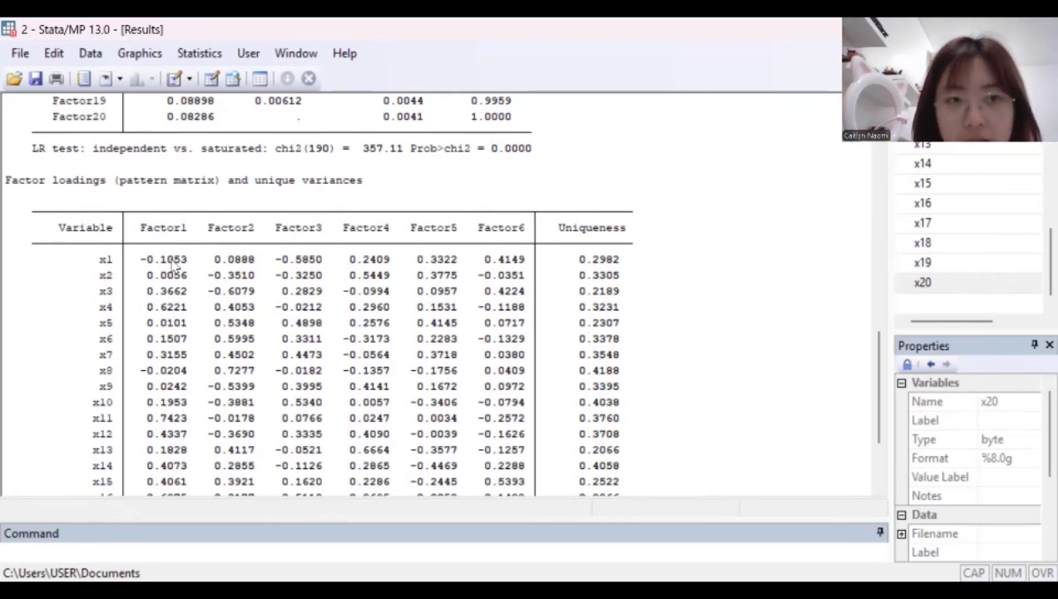
{"action": "scroll", "coordinate": [366, 351], "scroll_direction": "down", "scroll_amount": 3}
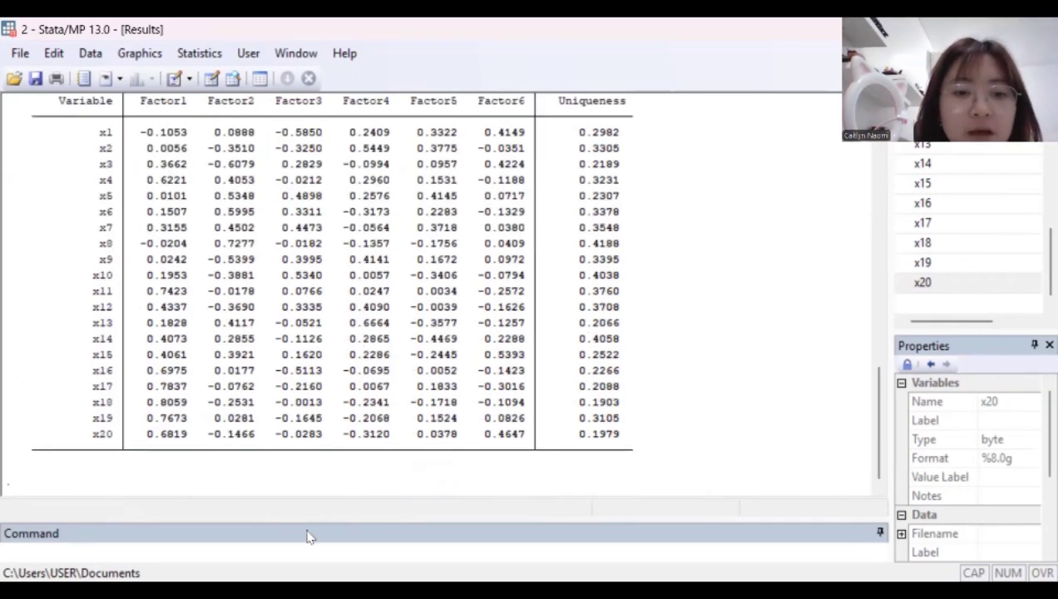
Step: Run estat kmo on the factor analysis and review the complete table of variable and overall KMO values
{"action": "left_click", "coordinate": [402, 554]}
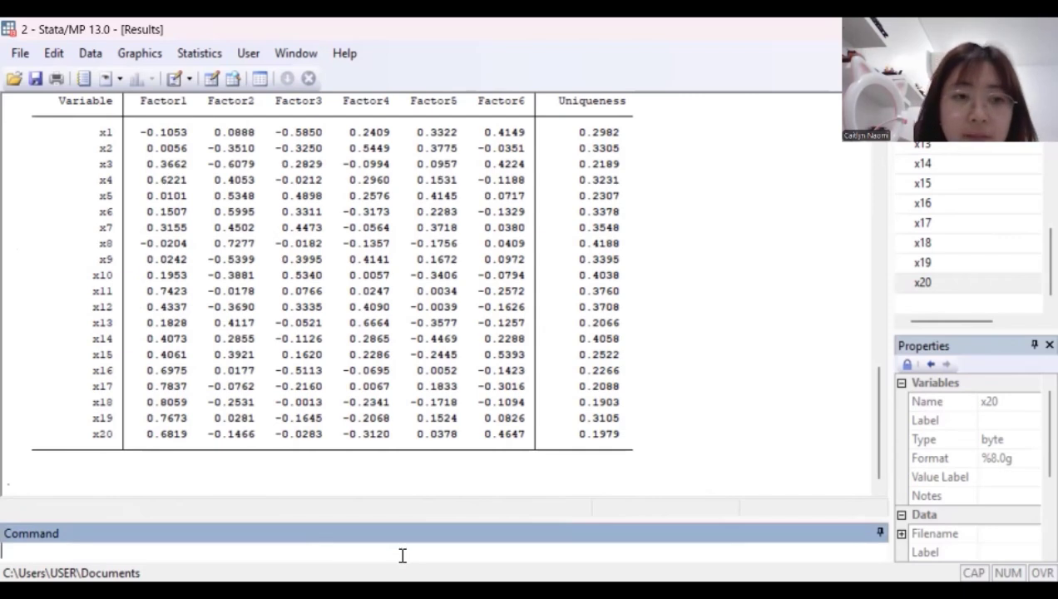
{"action": "type", "text": "estat "}
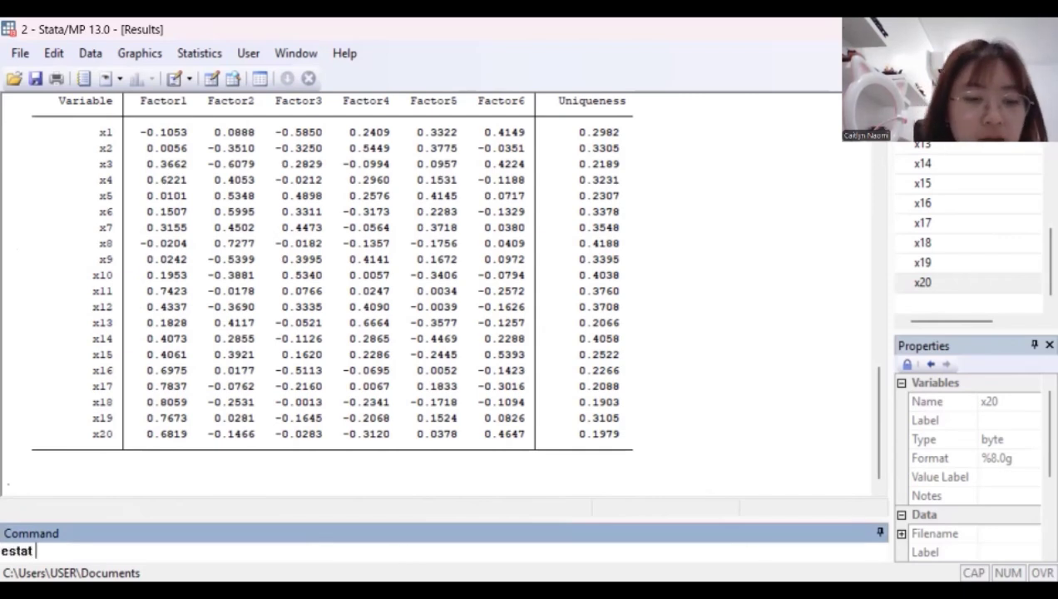
{"action": "type", "text": "kmo"}
{"action": "key", "text": "Return"}
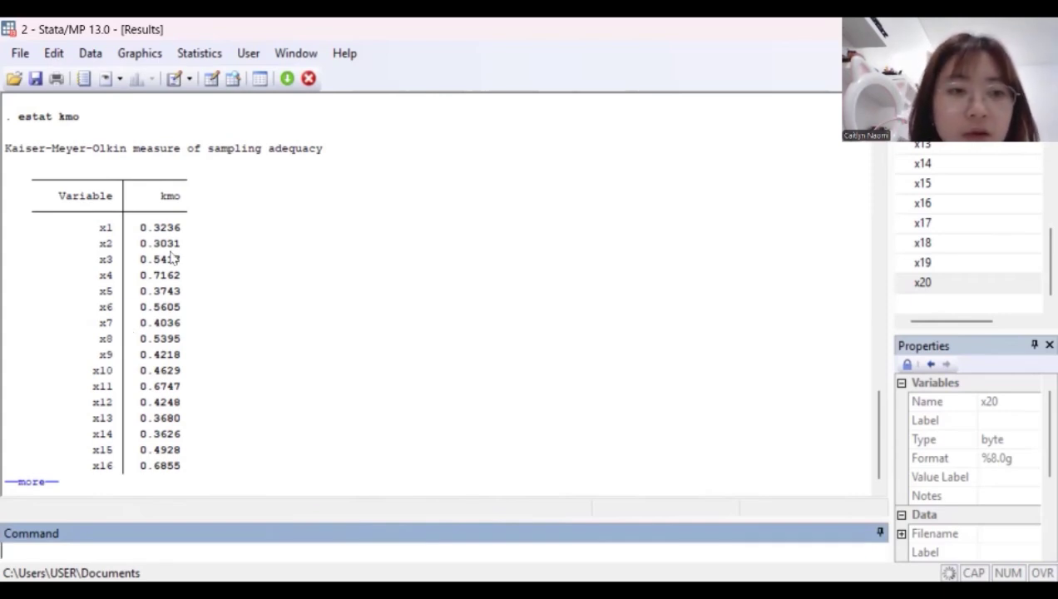
{"action": "left_click", "coordinate": [35, 482]}
{"action": "scroll", "coordinate": [253, 391], "scroll_direction": "up", "scroll_amount": 4}
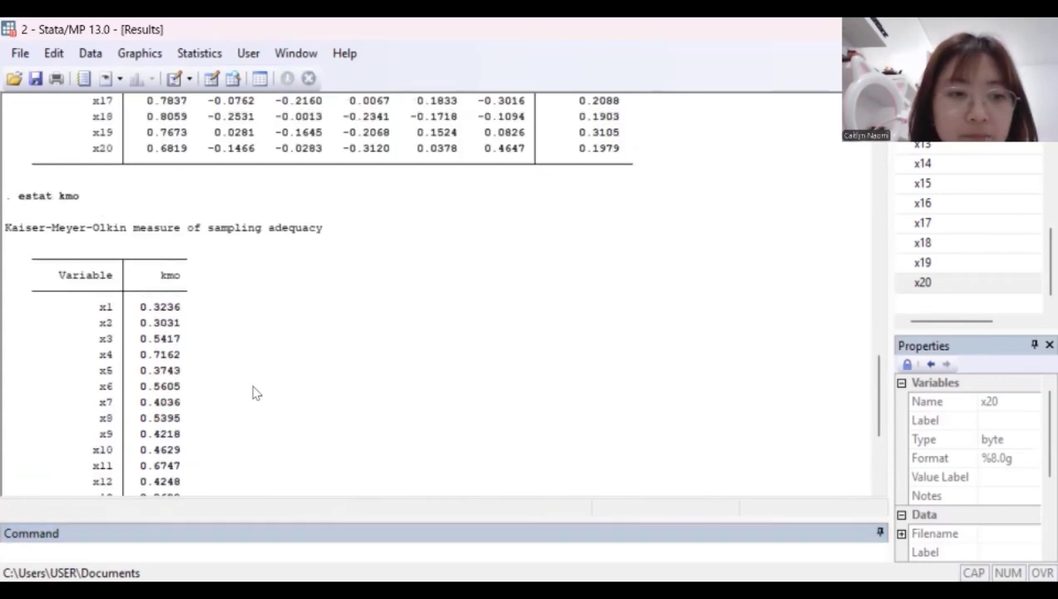
{"action": "scroll", "coordinate": [256, 392], "scroll_direction": "down", "scroll_amount": 4}
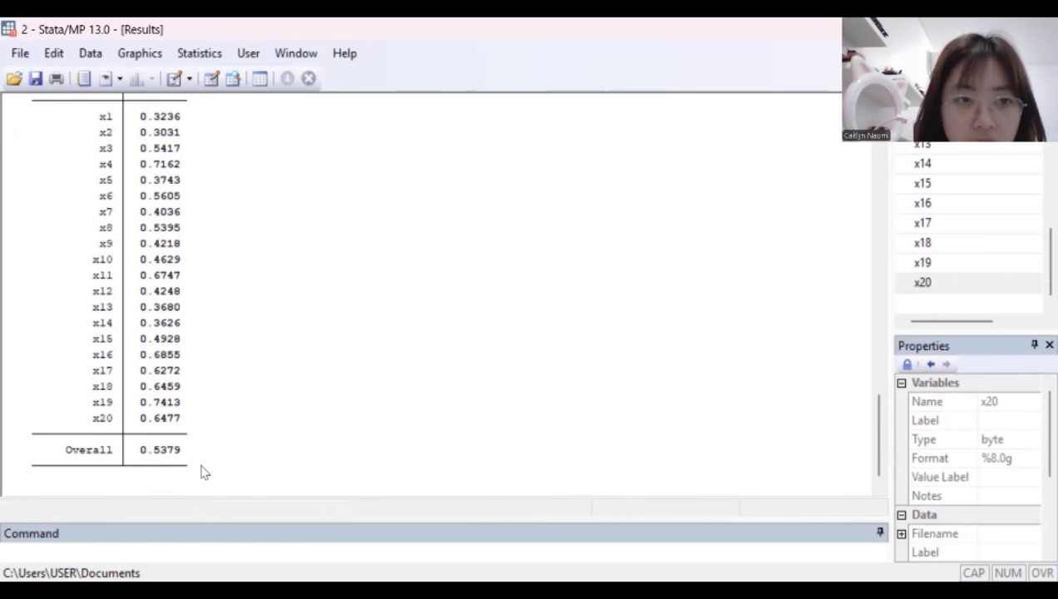
{"action": "scroll", "coordinate": [188, 366], "scroll_direction": "up", "scroll_amount": 3}
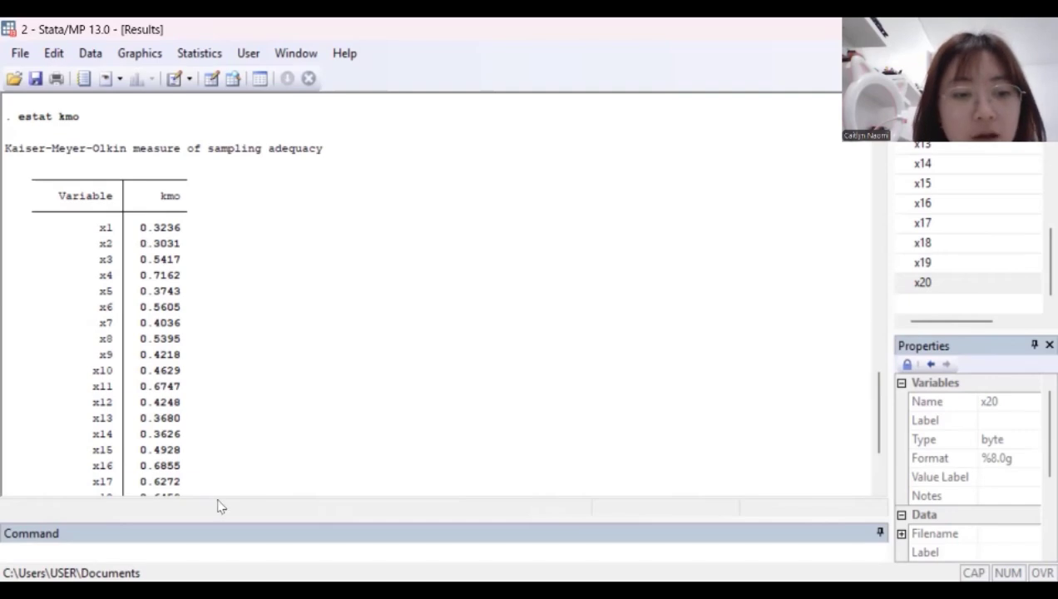
Step: Run factor with pcf on only x3, x4, x6, x8, x11, x16, x17, x18, x19 and x20, and display the complete output
{"action": "left_click", "coordinate": [223, 547]}
{"action": "type", "text": "fact"}
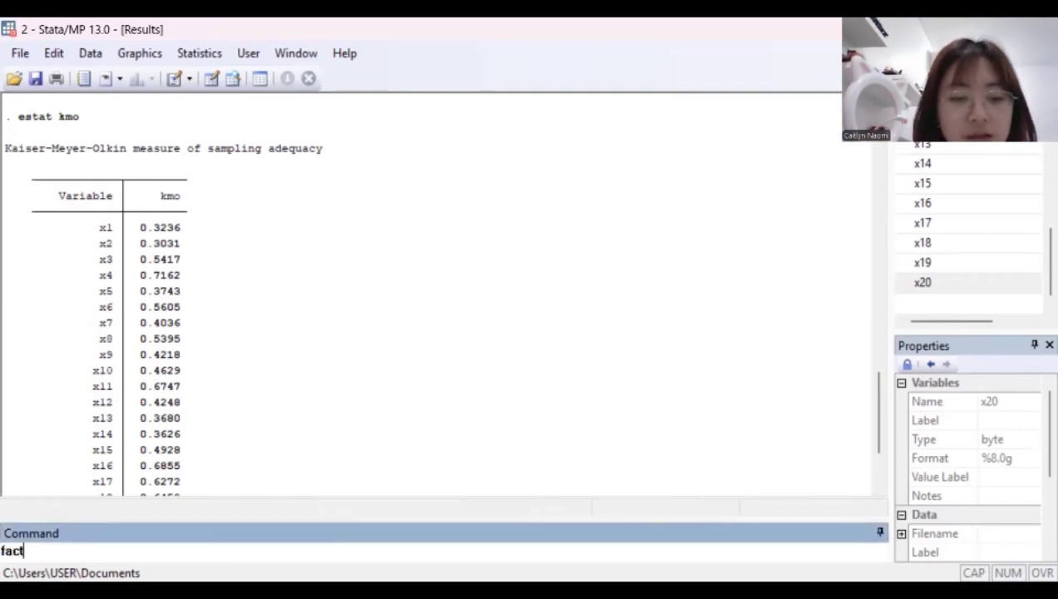
{"action": "type", "text": "or "}
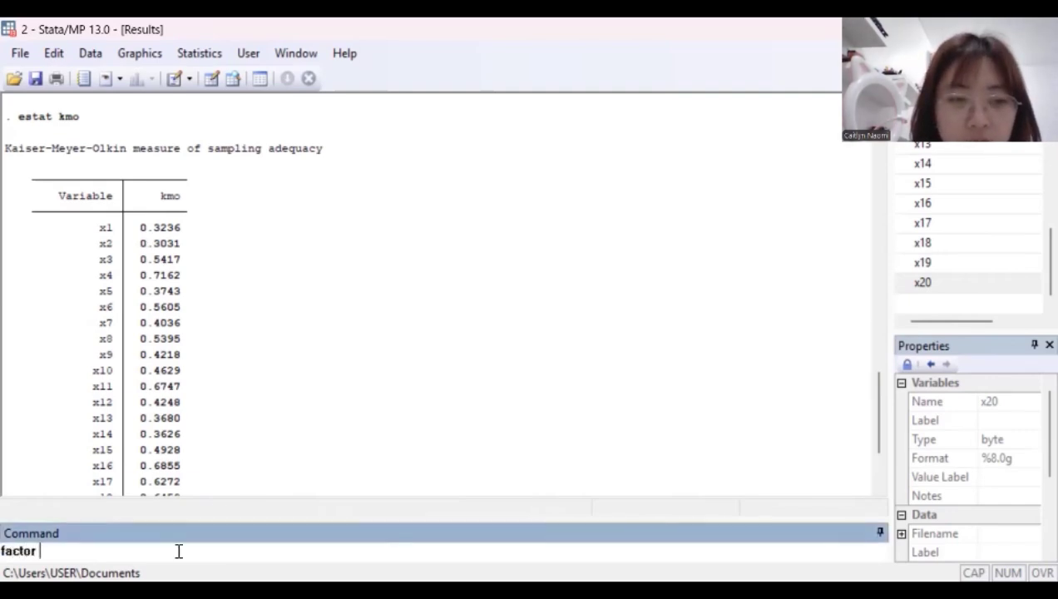
{"action": "type", "text": "x"}
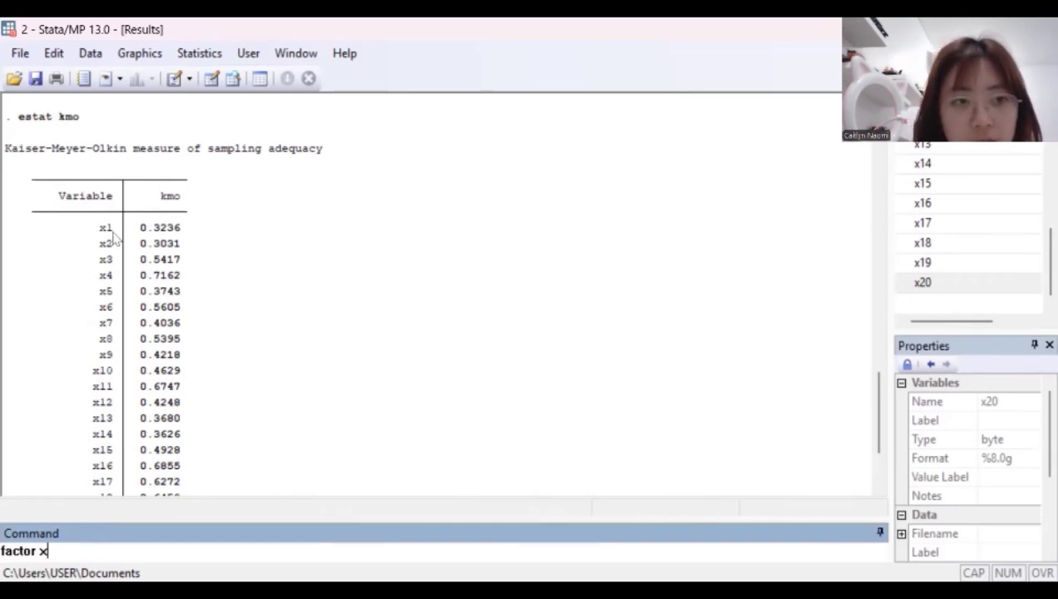
{"action": "type", "text": "3 "}
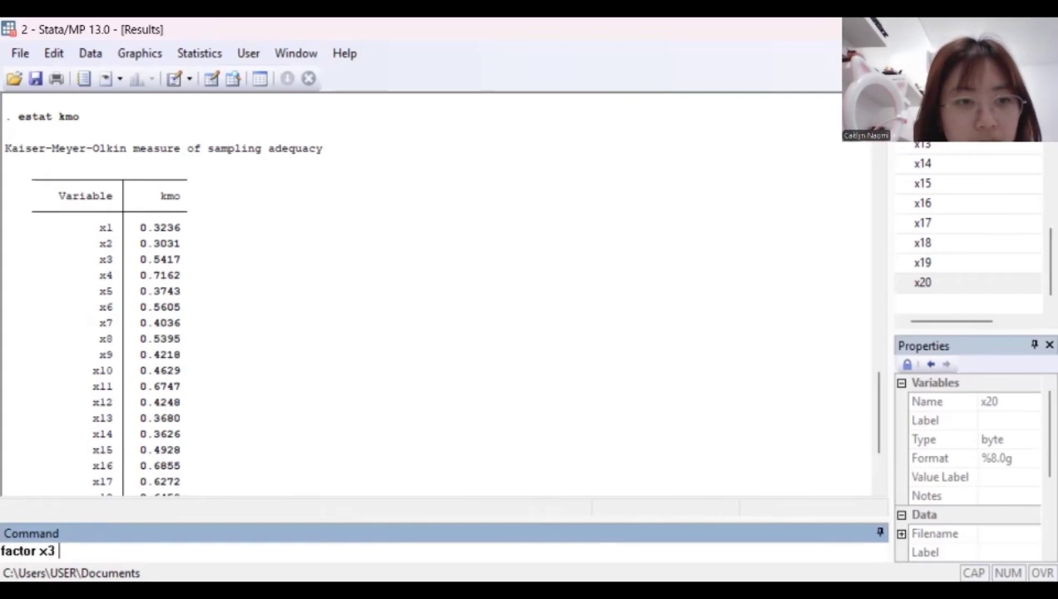
{"action": "type", "text": "x4 x6 x8 x11 x16"}
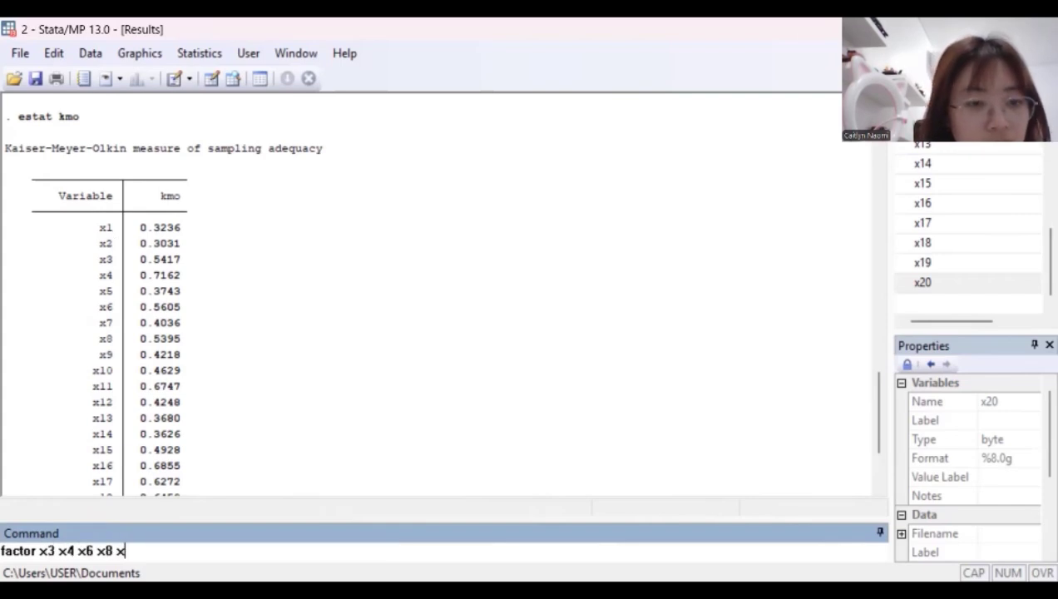
{"action": "scroll", "coordinate": [276, 309], "scroll_direction": "down", "scroll_amount": 3}
{"action": "type", "text": "x17 x18 x19"}
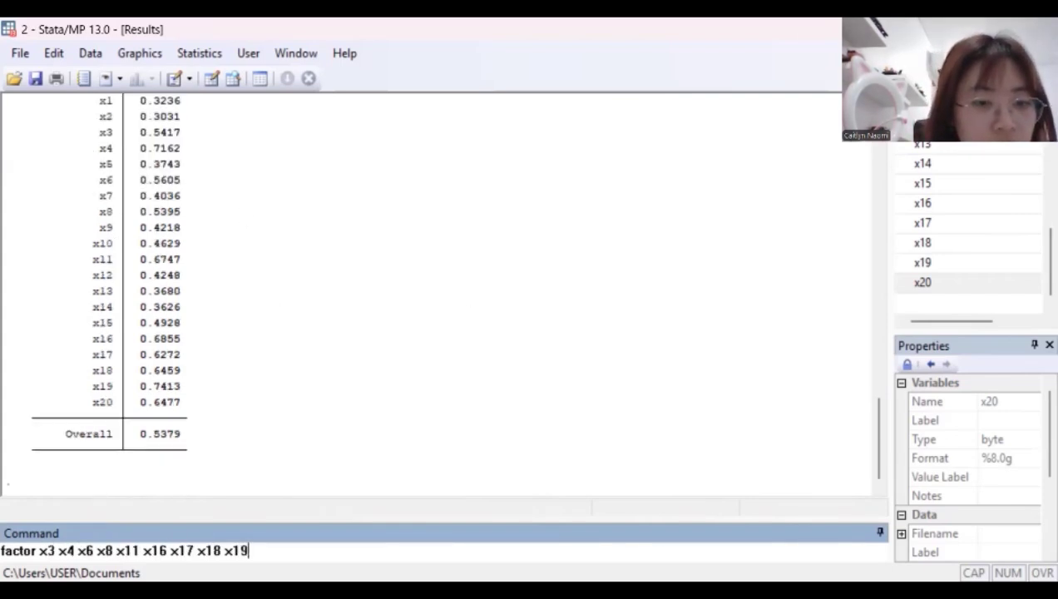
{"action": "type", "text": " x20, pcd"}
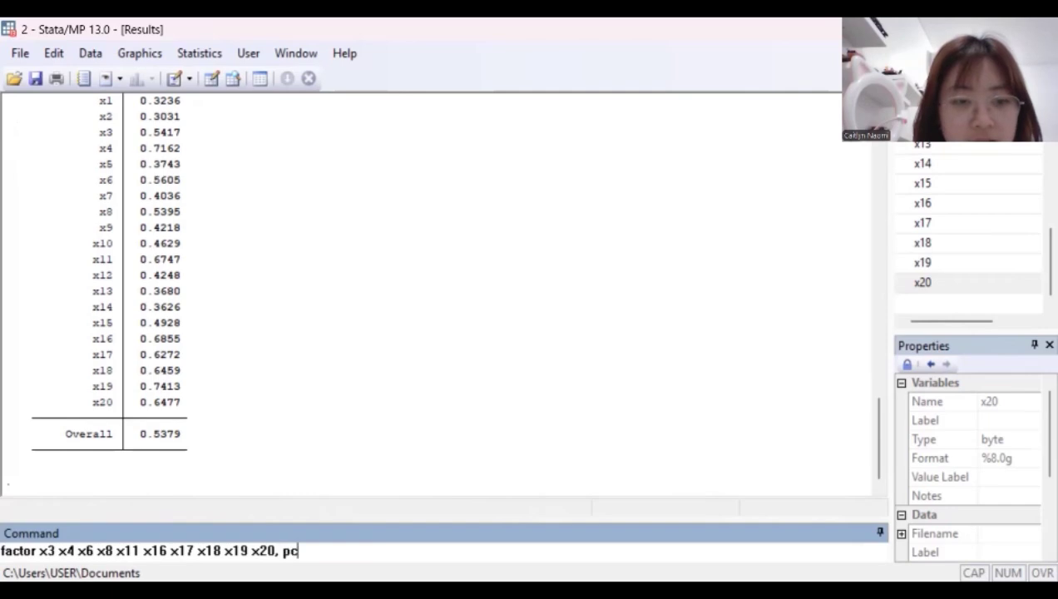
{"action": "key", "text": "Return"}
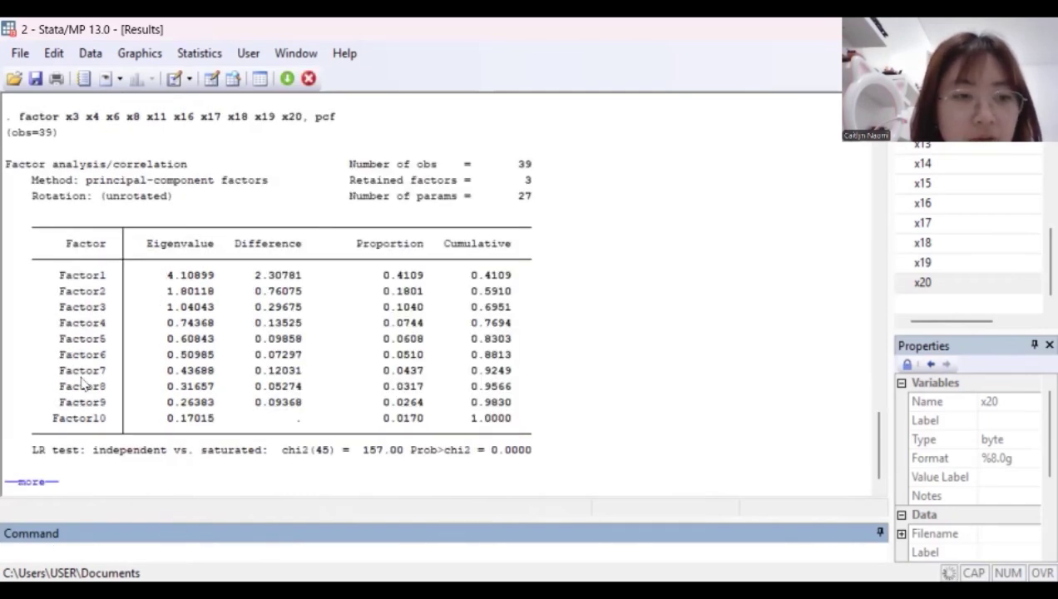
{"action": "left_click", "coordinate": [28, 482]}
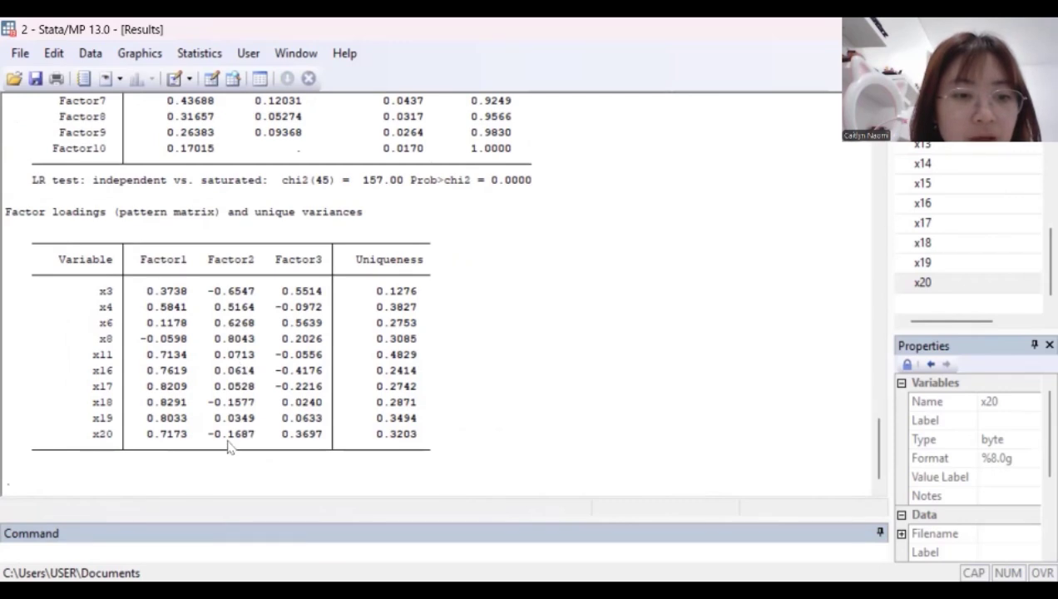
Step: Run estat kmo, and rerun factor with pcf on only x4, x6, x11, x16, x17, x18, x19 and x20, displaying the complete output
{"action": "type", "text": "estat kmo"}
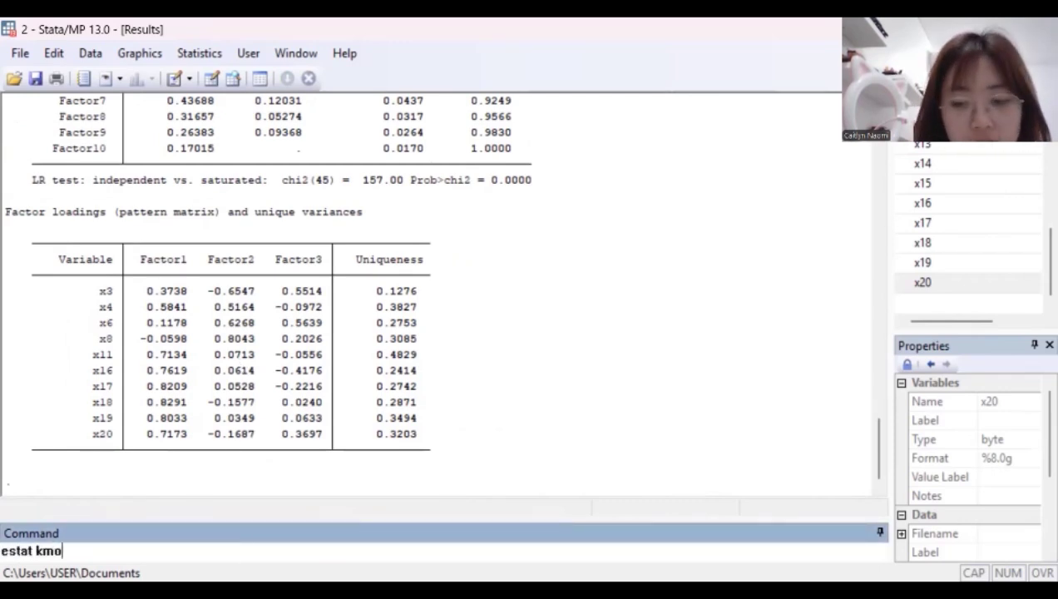
{"action": "key", "text": "Return"}
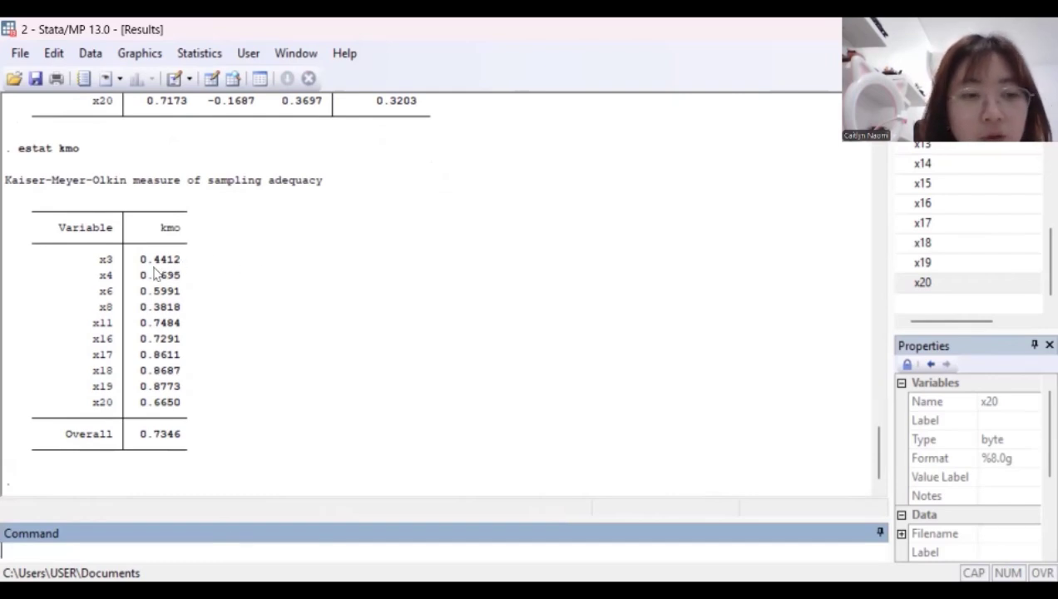
{"action": "left_click", "coordinate": [172, 556]}
{"action": "type", "text": "fac"}
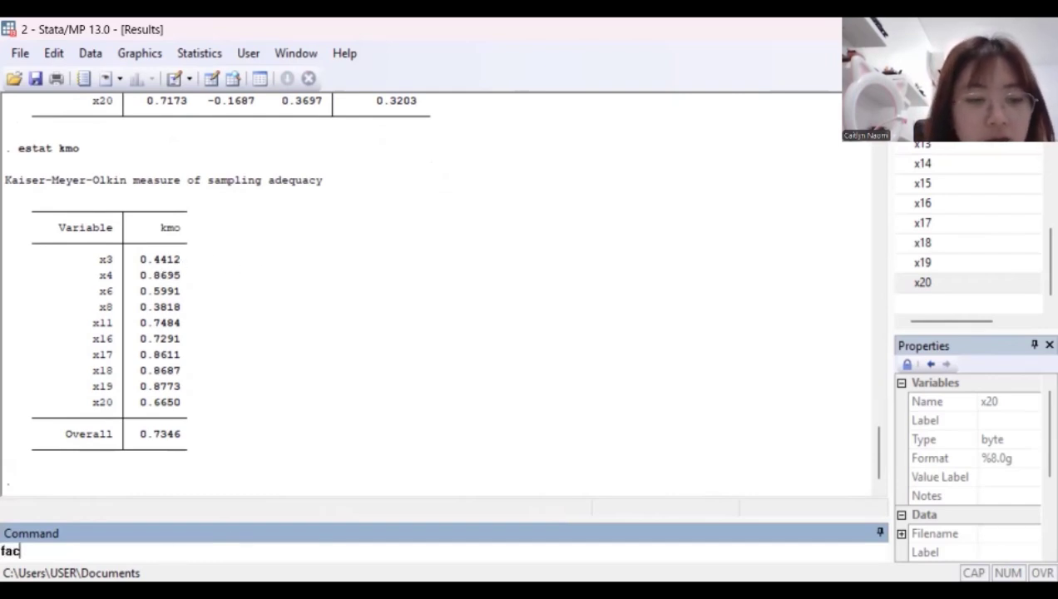
{"action": "type", "text": "tor x"}
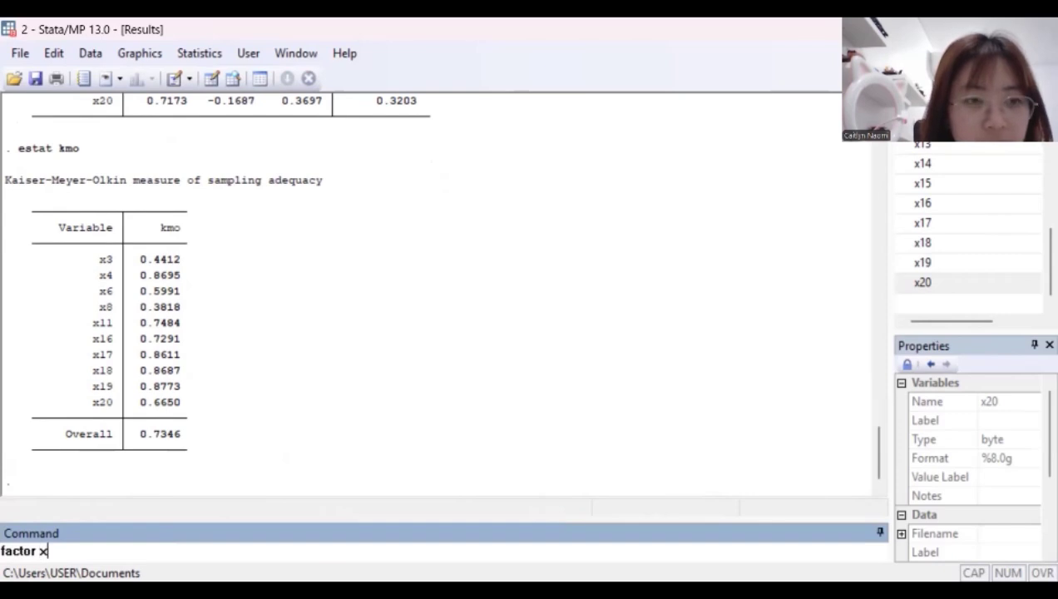
{"action": "type", "text": "4 x6 x11 x16 x17 x18 x19 x20, pcf"}
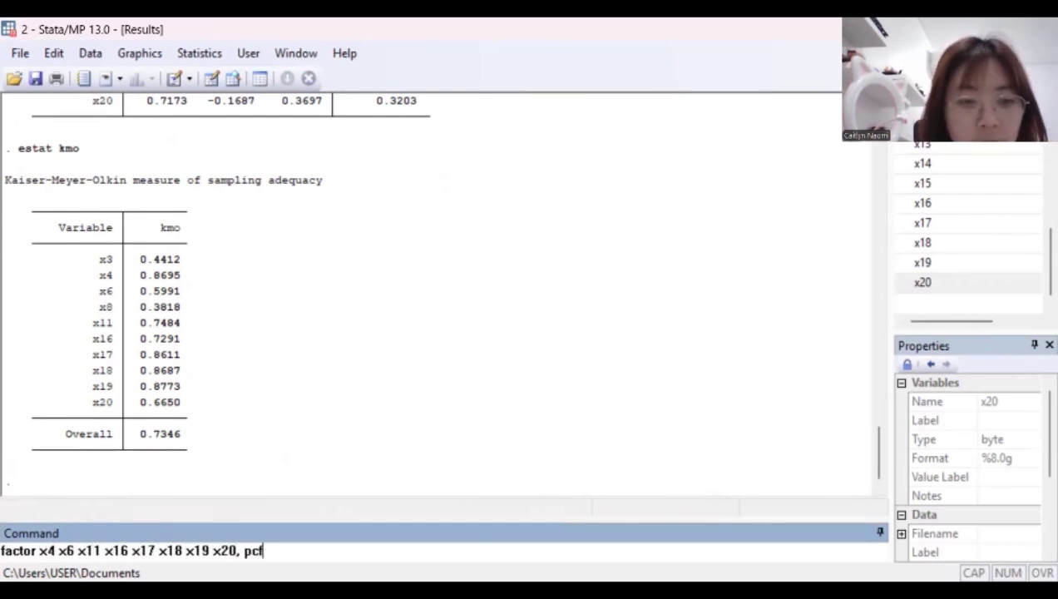
{"action": "key", "text": "Return"}
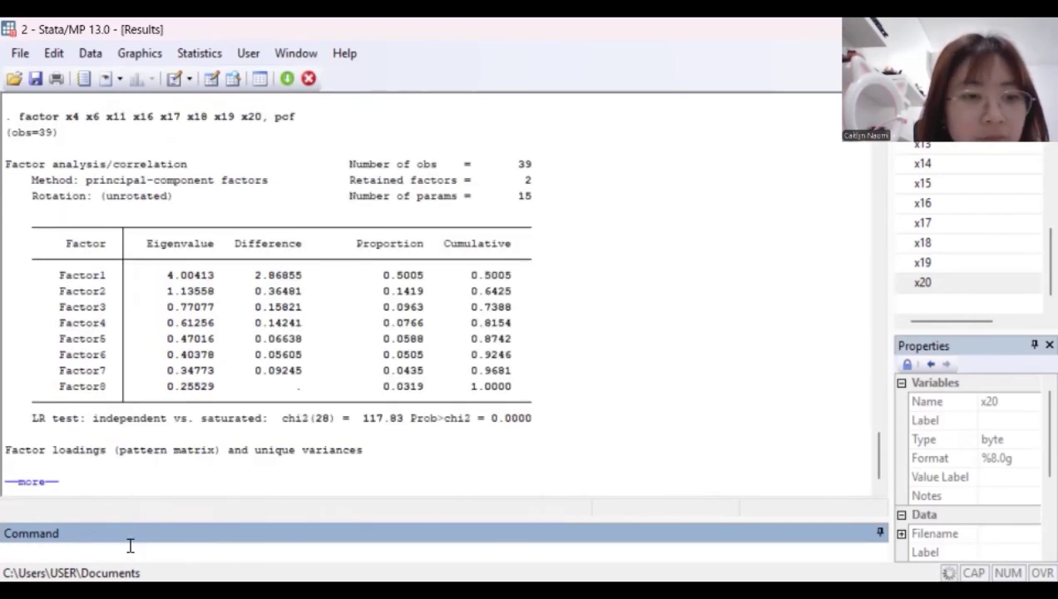
{"action": "left_click", "coordinate": [32, 481]}
Step: Run estat kmo on the eight-variable model, and rerun factor with pcf without x6, displaying the complete output
{"action": "left_click", "coordinate": [171, 553]}
{"action": "type", "text": "estat kmo"}
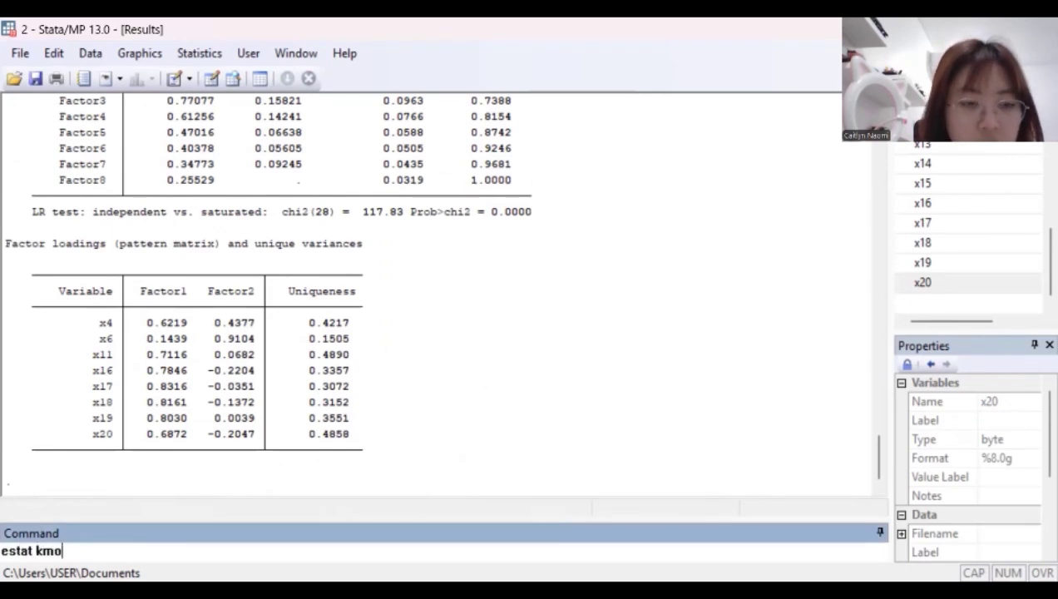
{"action": "key", "text": "Return"}
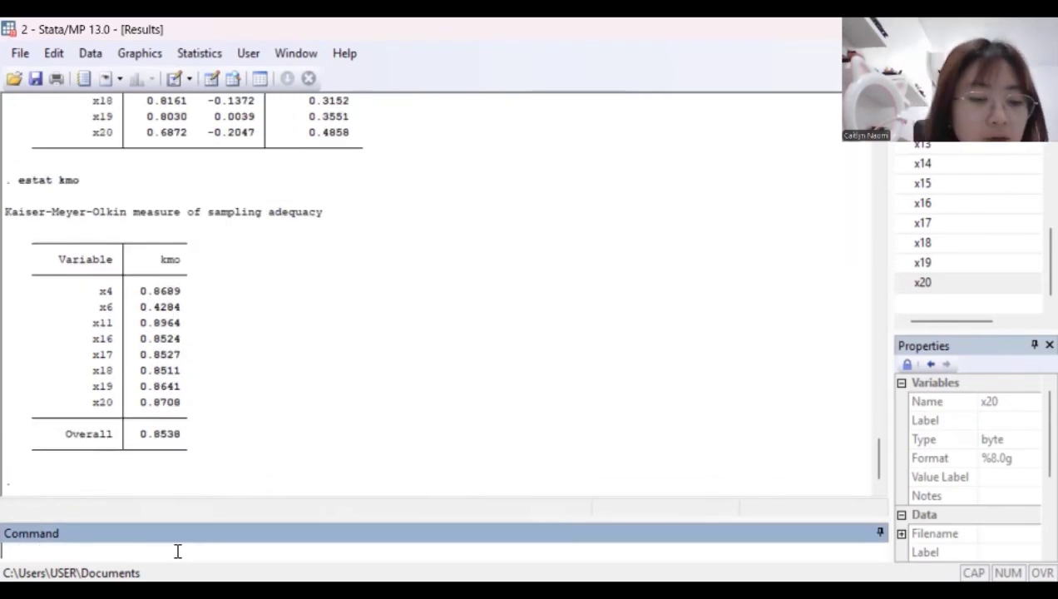
{"action": "type", "text": "facto"}
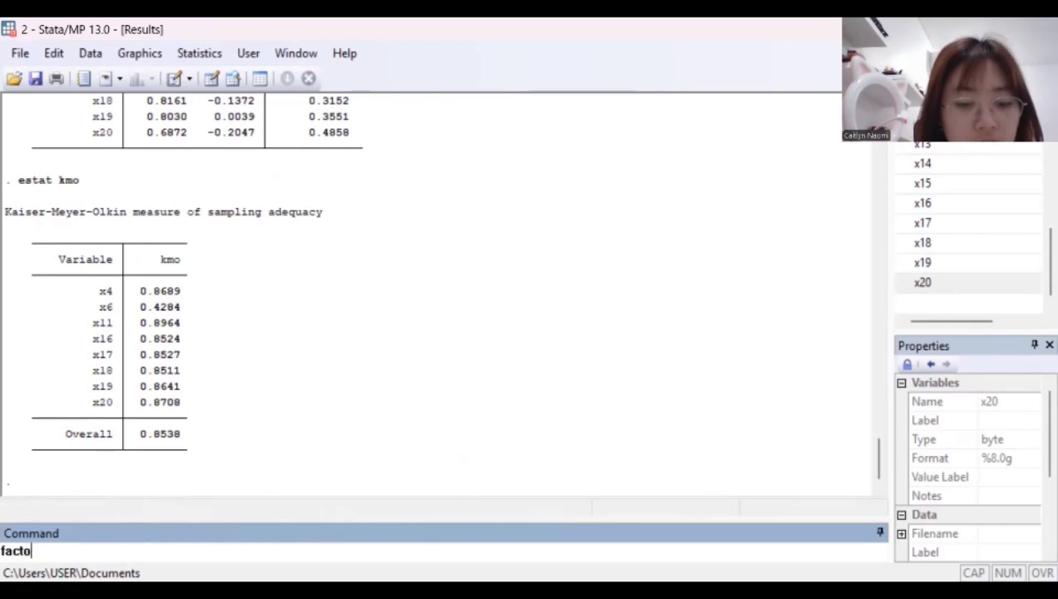
{"action": "type", "text": "r x4 x"}
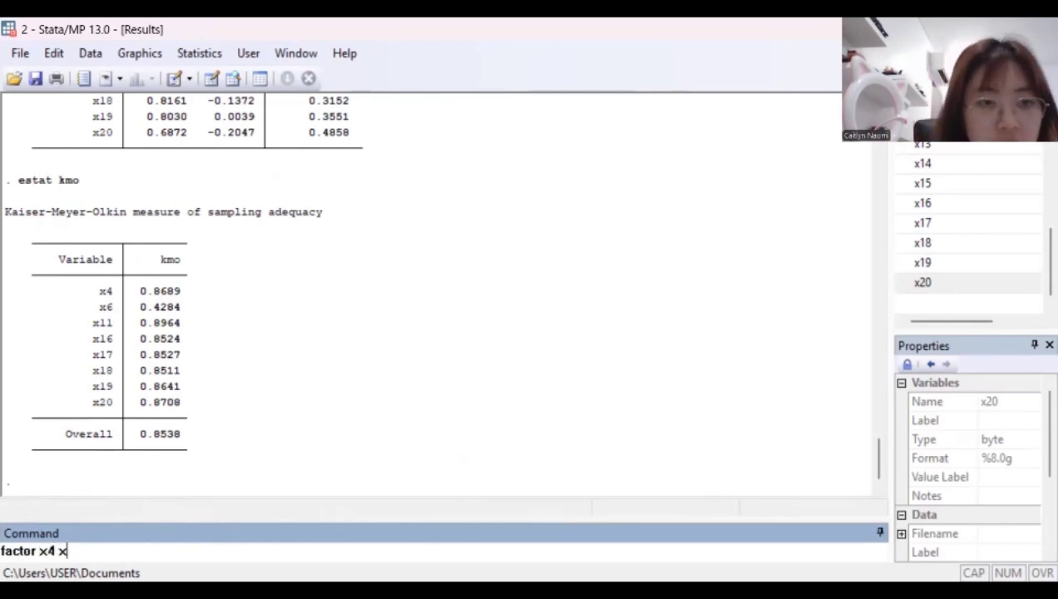
{"action": "type", "text": "11 x16 x17 x18 x19 x20, pcf"}
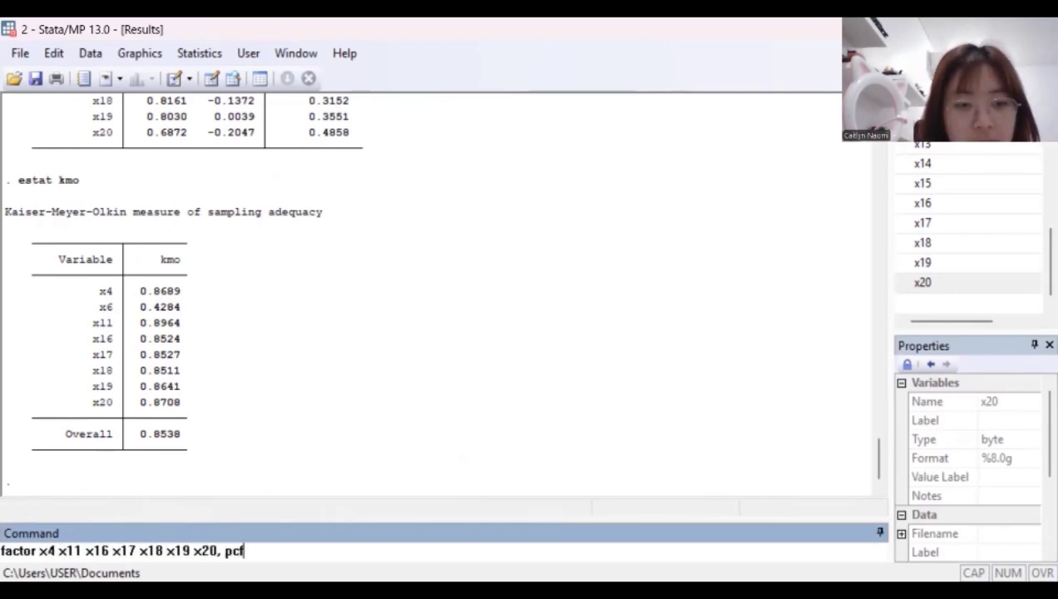
{"action": "key", "text": "Return"}
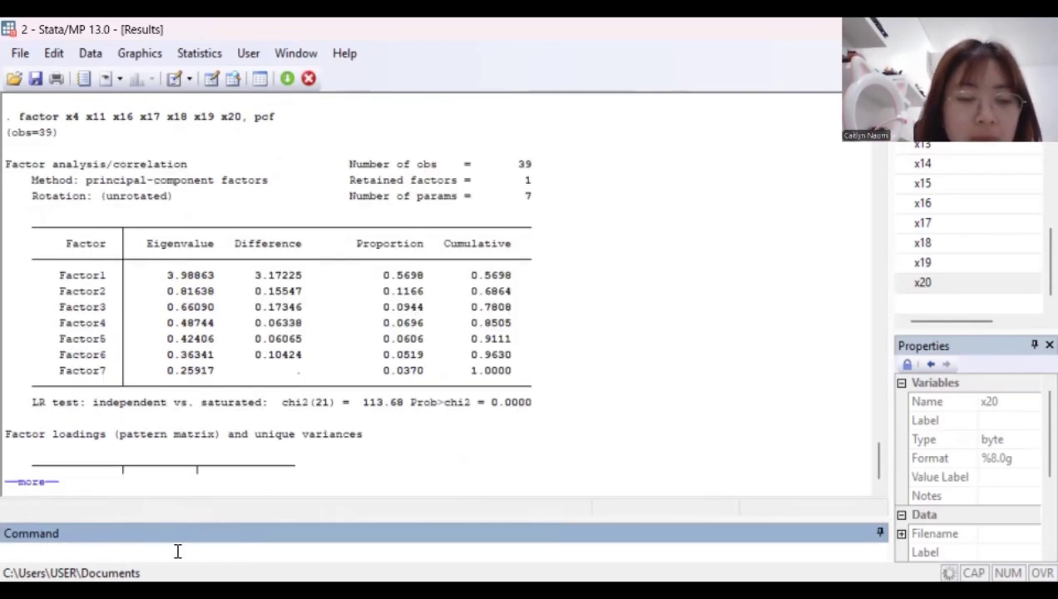
{"action": "left_click", "coordinate": [50, 482]}
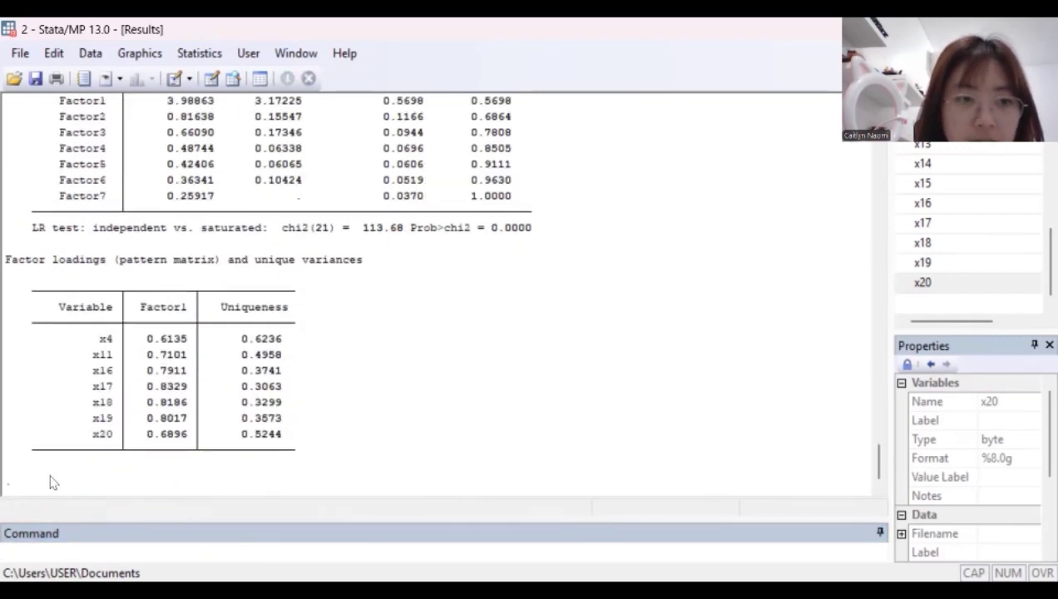
Step: Run estat kmo and estat anti on the seven-variable factor model, displaying the anti-image correlation and covariance matrices in full
{"action": "type", "text": "estat kmo"}
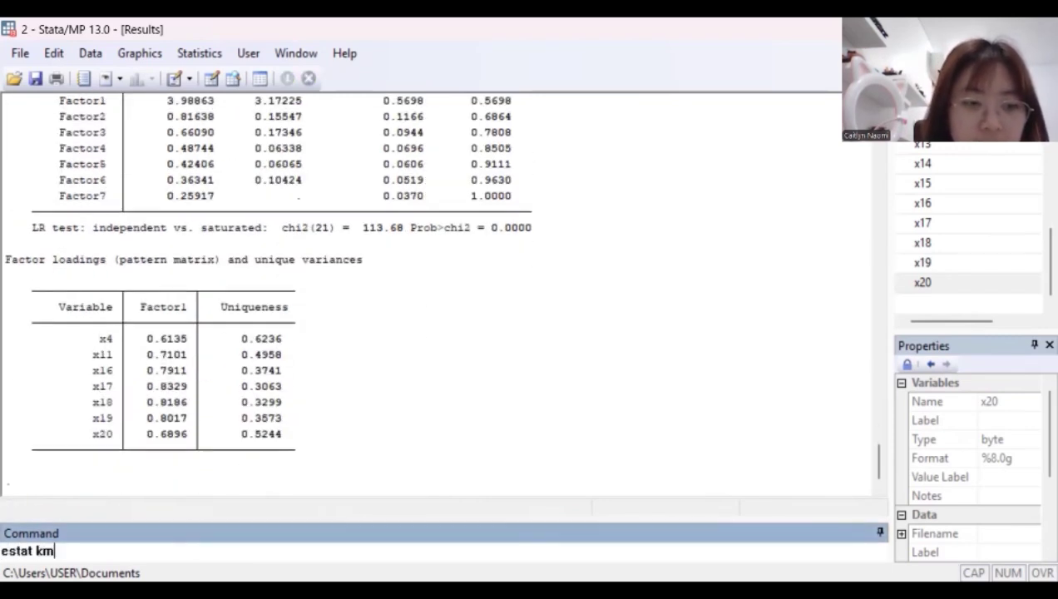
{"action": "key", "text": "Return"}
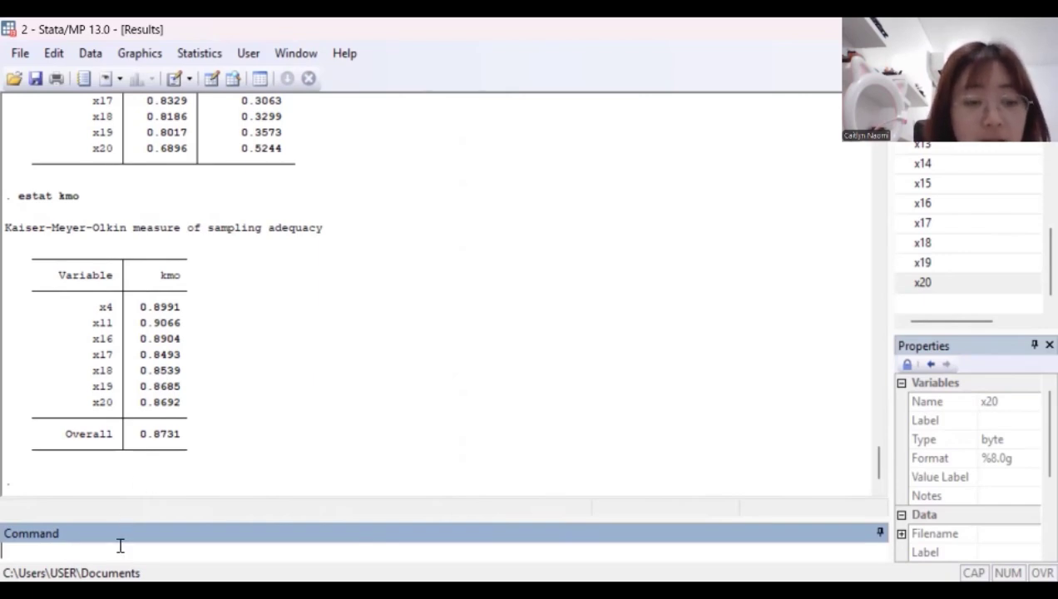
{"action": "type", "text": "esta"}
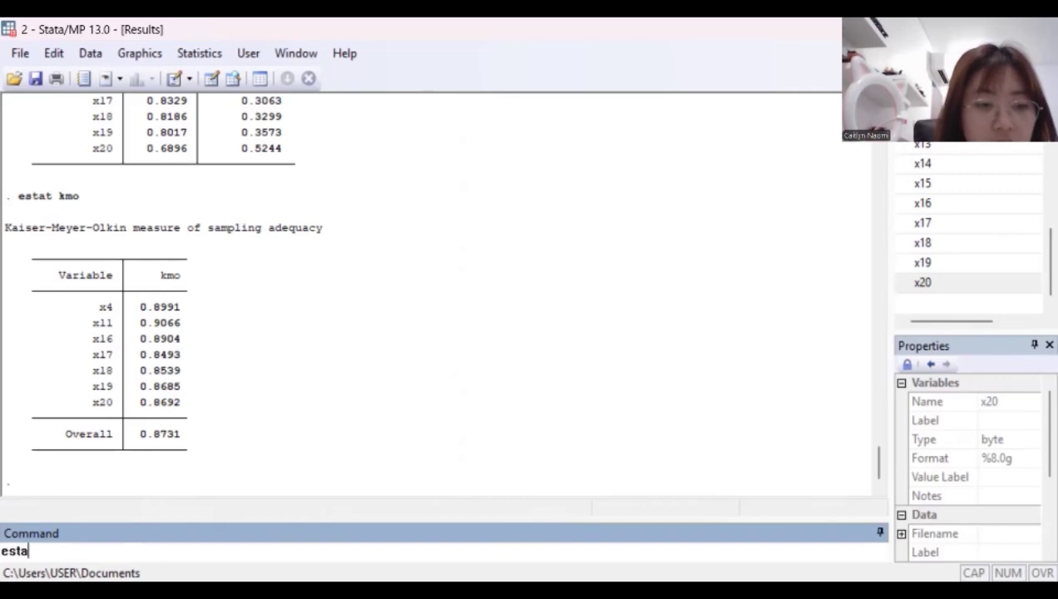
{"action": "type", "text": "t anti"}
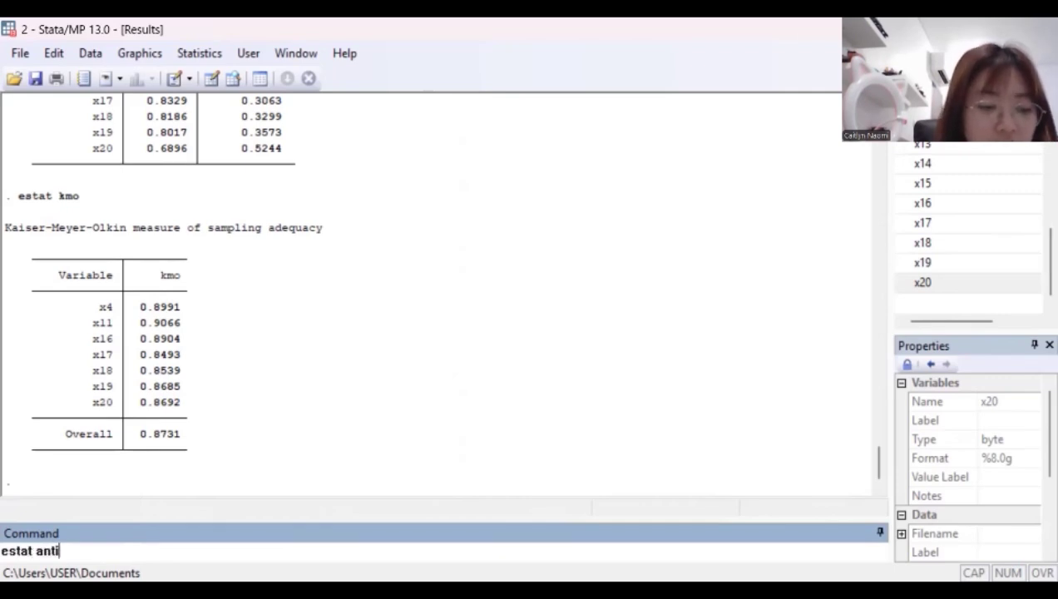
{"action": "key", "text": "Return"}
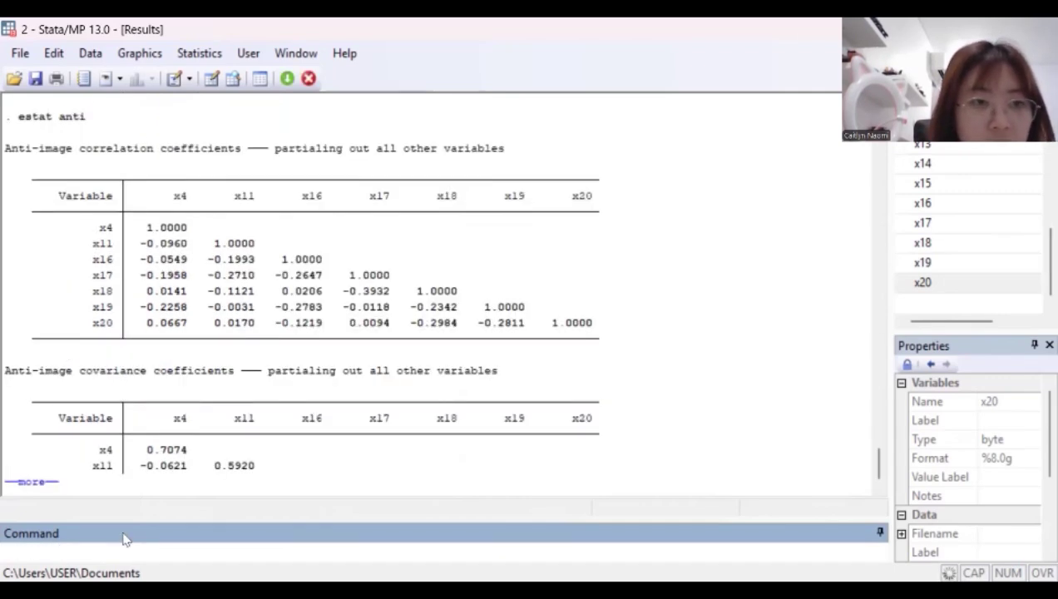
{"action": "scroll", "coordinate": [184, 464], "scroll_direction": "up", "scroll_amount": 1}
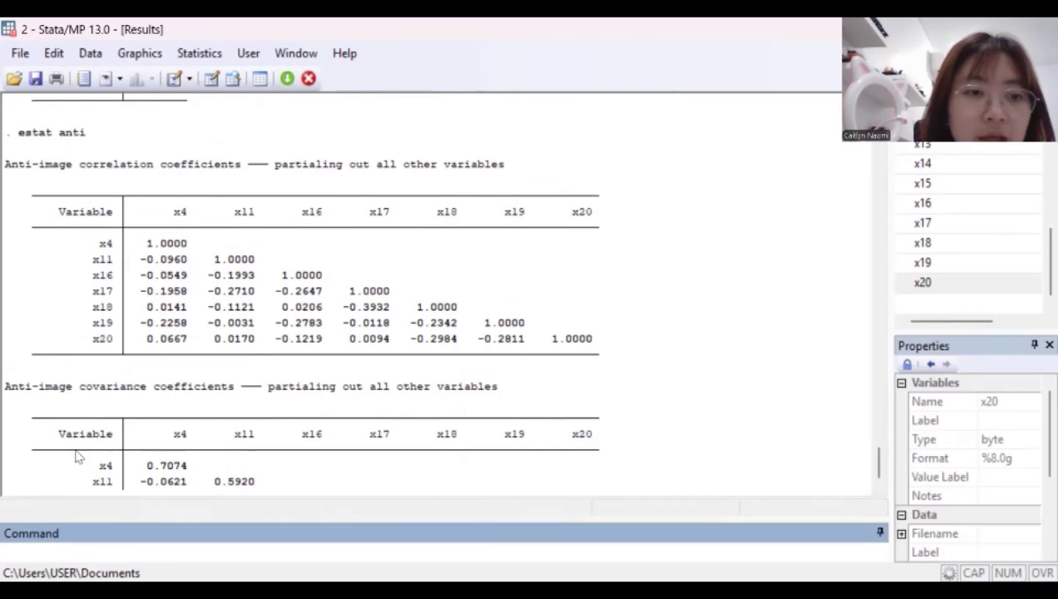
{"action": "scroll", "coordinate": [58, 481], "scroll_direction": "down", "scroll_amount": 1}
{"action": "left_click", "coordinate": [29, 491]}
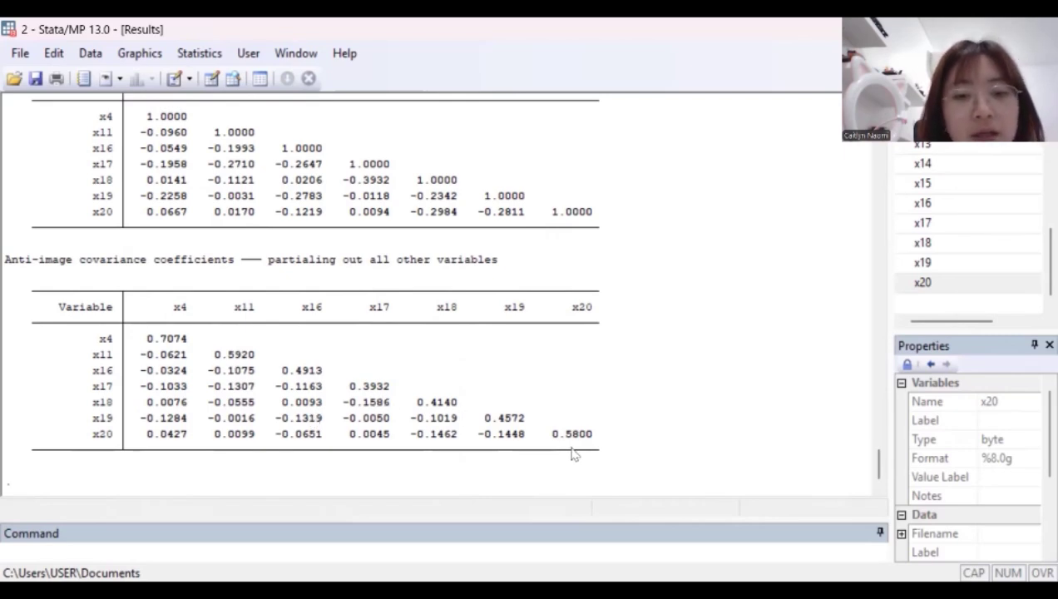
Step: Run rotate, blanks (0.7) on the factor solution and review the variance table, rotated loadings and factor rotation matrix
{"action": "left_click", "coordinate": [453, 551]}
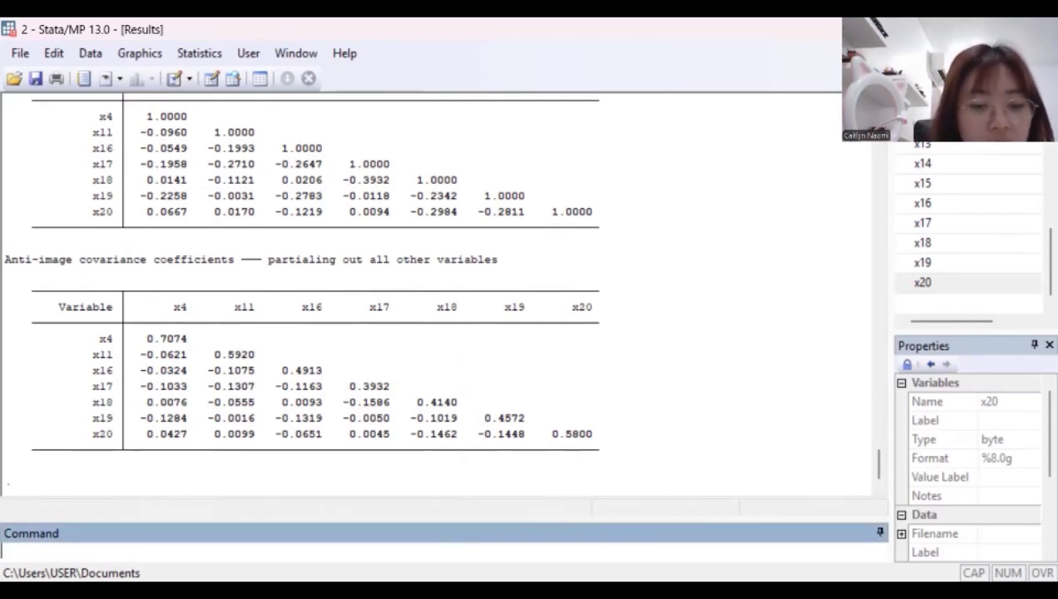
{"action": "type", "text": "rotatw, bla"}
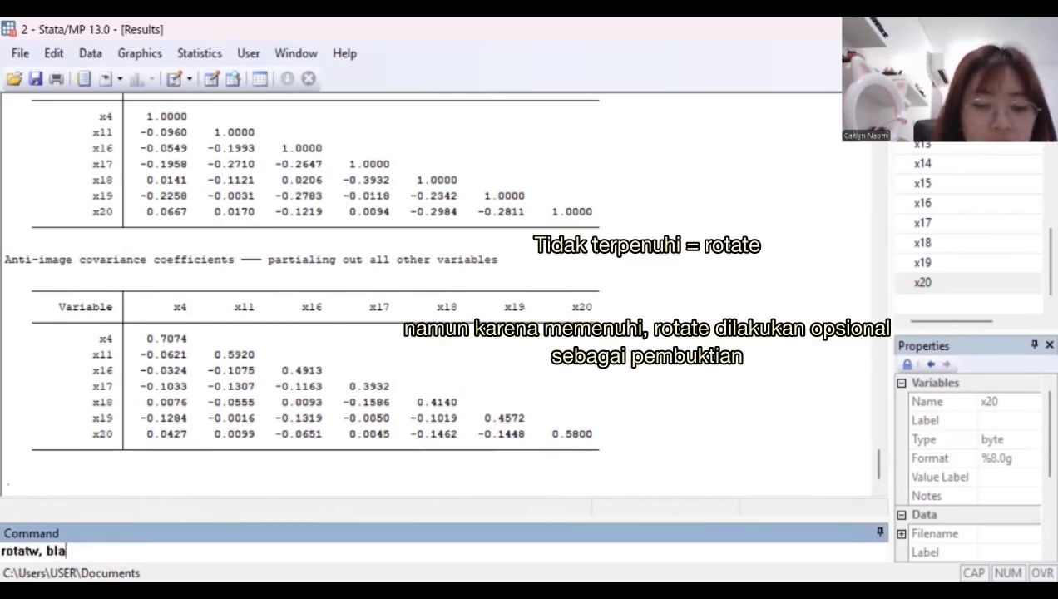
{"action": "type", "text": "nks (0.7)"}
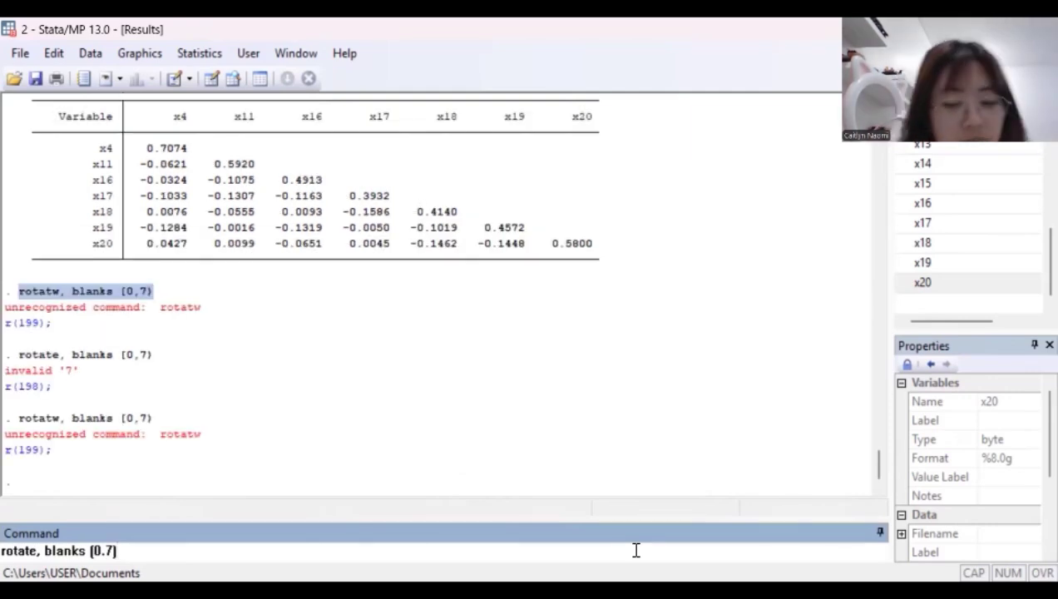
{"action": "key", "text": "Return"}
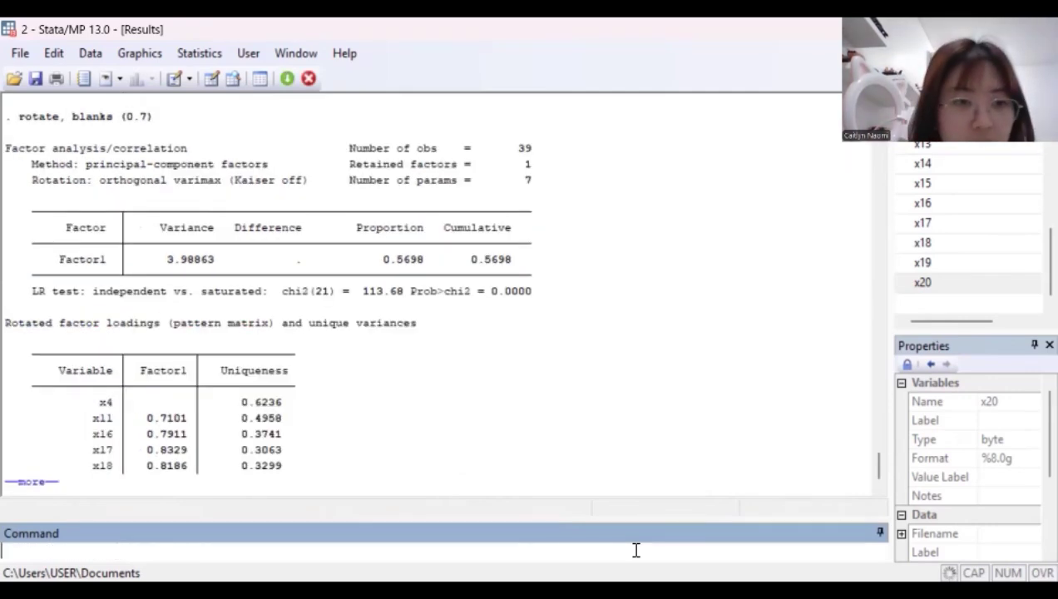
{"action": "scroll", "coordinate": [358, 402], "scroll_direction": "up", "scroll_amount": 3}
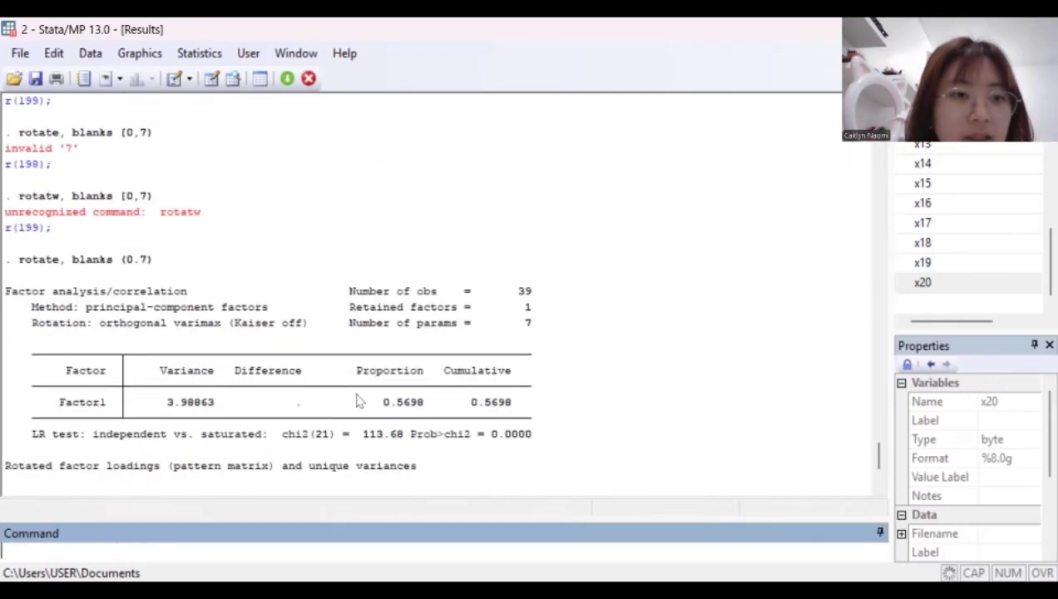
{"action": "scroll", "coordinate": [358, 402], "scroll_direction": "down", "scroll_amount": 3}
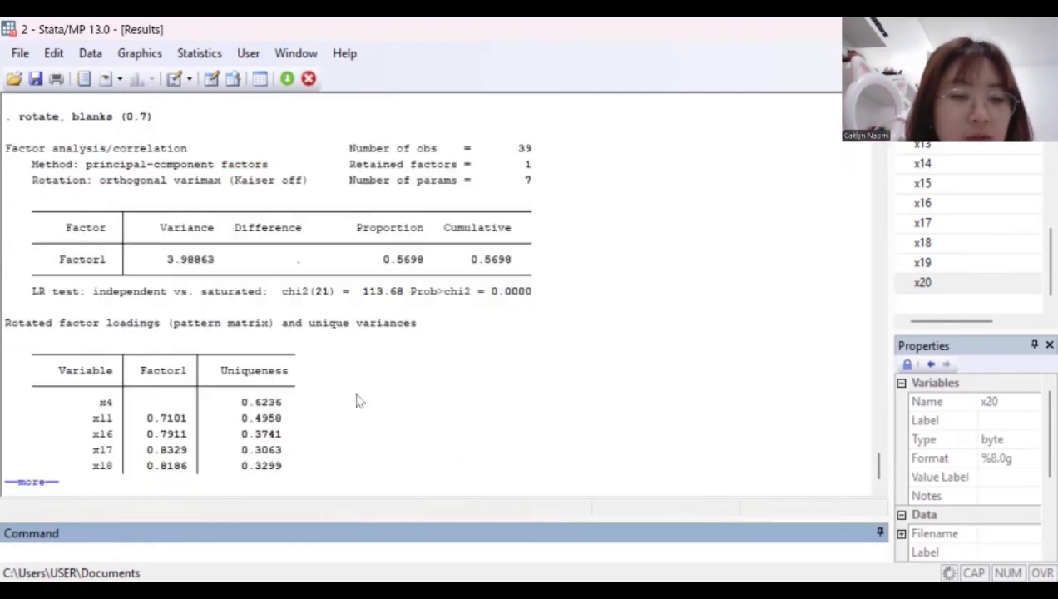
{"action": "left_click", "coordinate": [33, 483]}
{"action": "scroll", "coordinate": [399, 292], "scroll_direction": "up", "scroll_amount": 5}
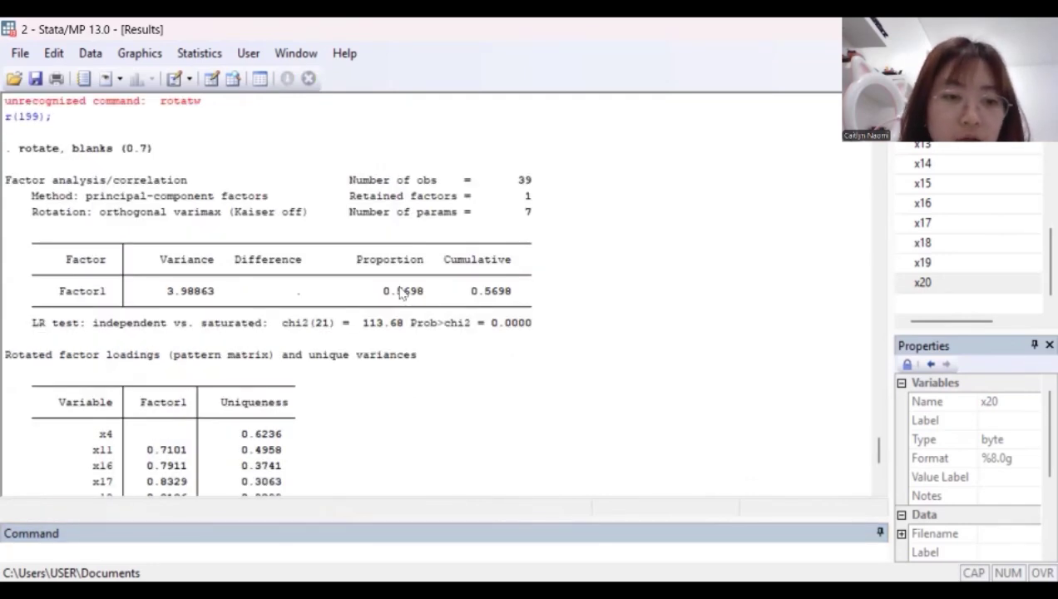
{"action": "scroll", "coordinate": [401, 292], "scroll_direction": "down", "scroll_amount": 3}
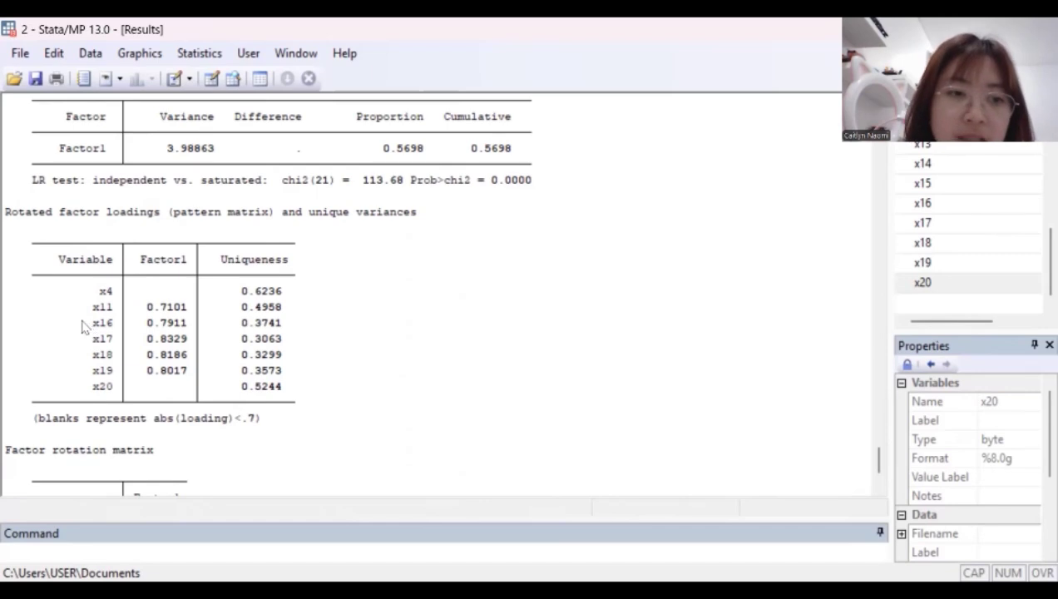
{"action": "scroll", "coordinate": [124, 384], "scroll_direction": "down", "scroll_amount": 2}
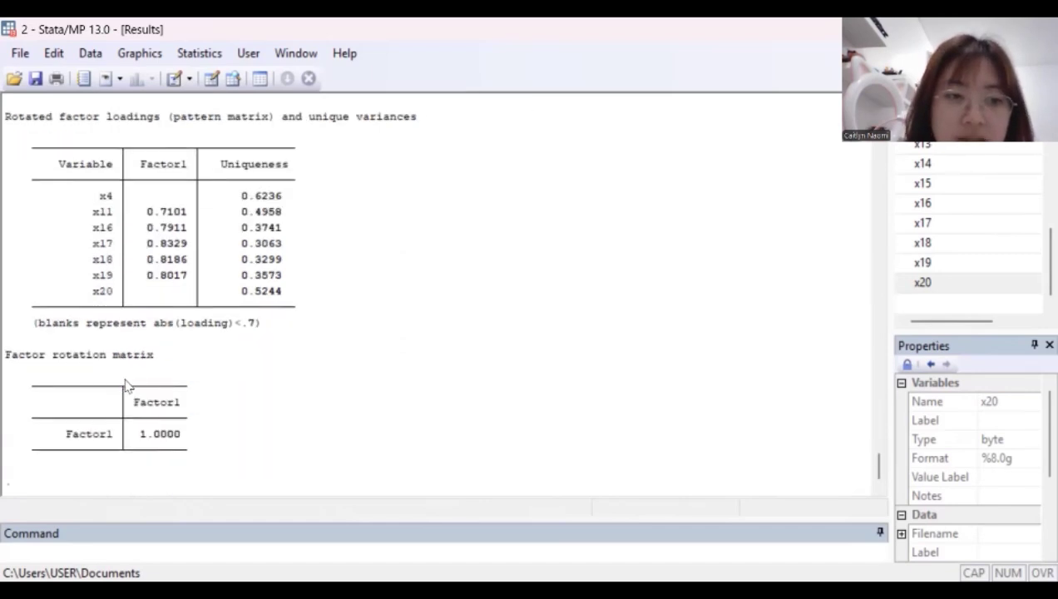
Step: Reuse the previous rotate command with the blanks threshold set to 0.5, run it and display the complete rotated loadings
{"action": "scroll", "coordinate": [212, 354], "scroll_direction": "up", "scroll_amount": 5}
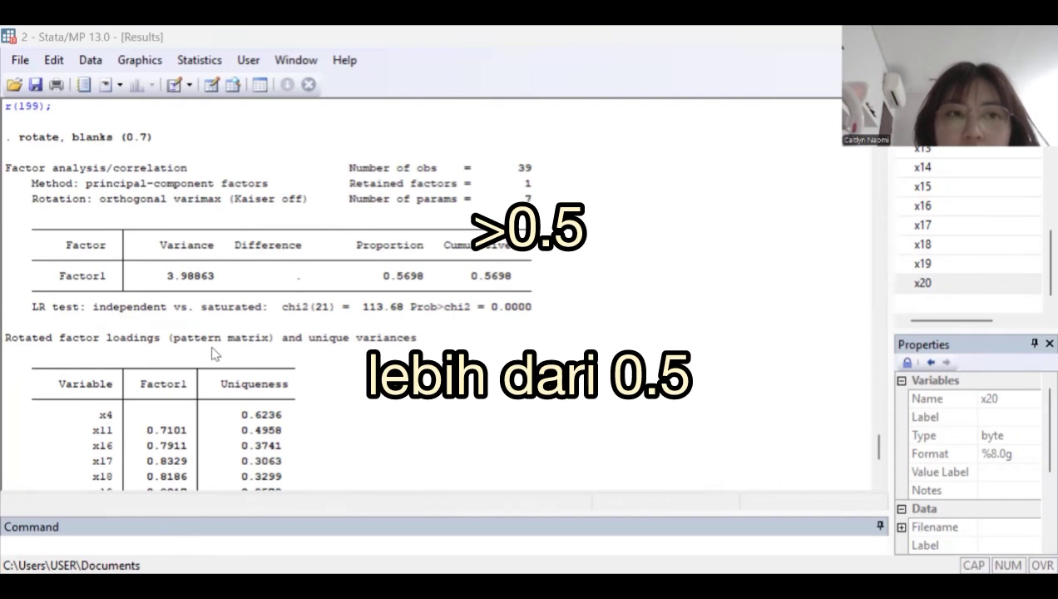
{"action": "left_click_drag", "start_coordinate": [153, 143], "coordinate": [23, 148]}
{"action": "key", "text": "ctrl+c"}
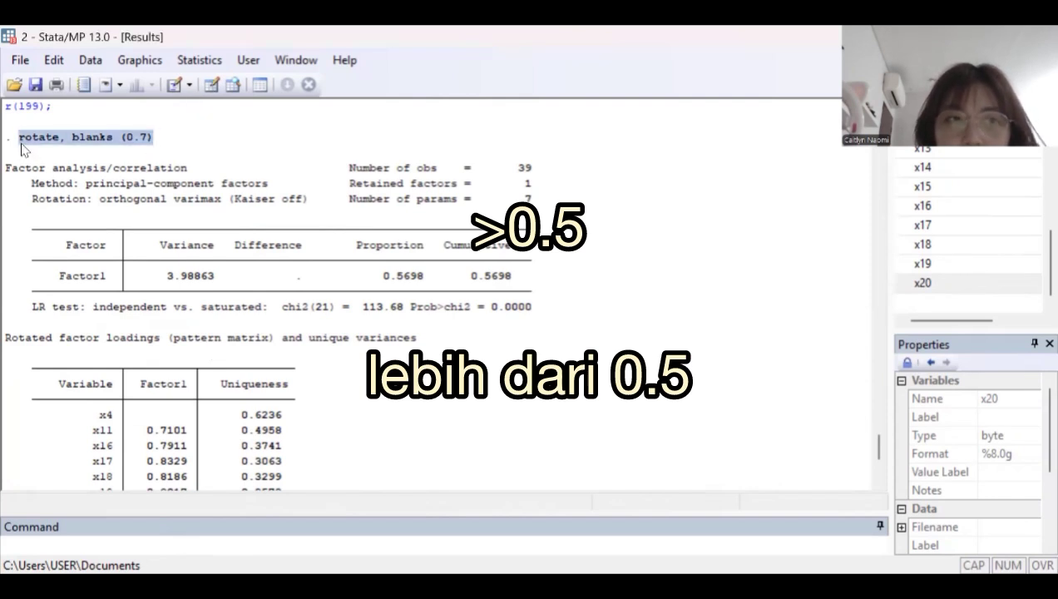
{"action": "left_click", "coordinate": [153, 542]}
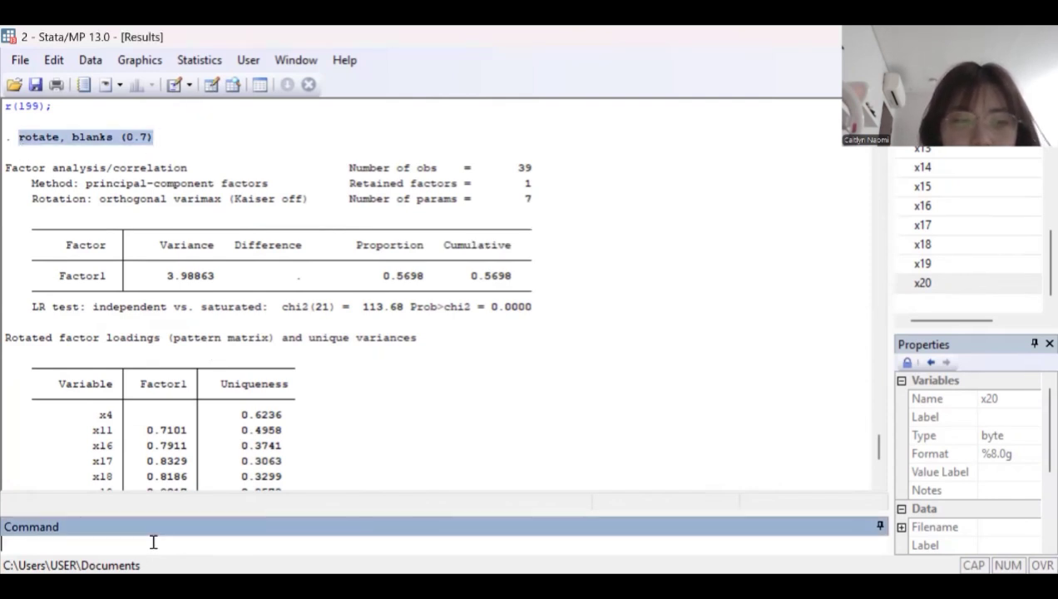
{"action": "key", "text": "ctrl+v"}
{"action": "key", "text": "BackSpace"}
{"action": "key", "text": "BackSpace"}
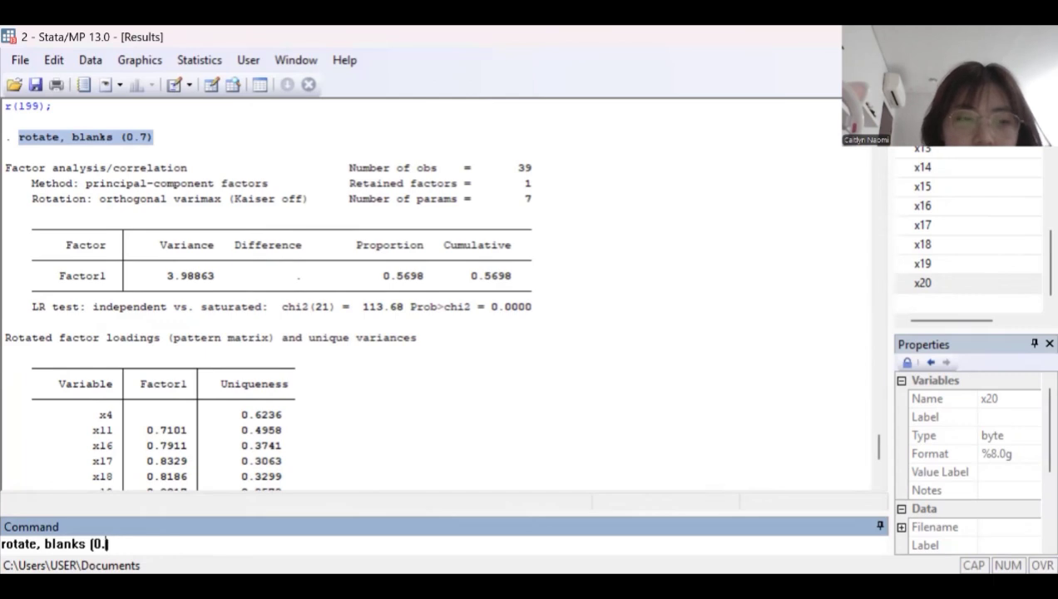
{"action": "type", "text": "5)"}
{"action": "key", "text": "Return"}
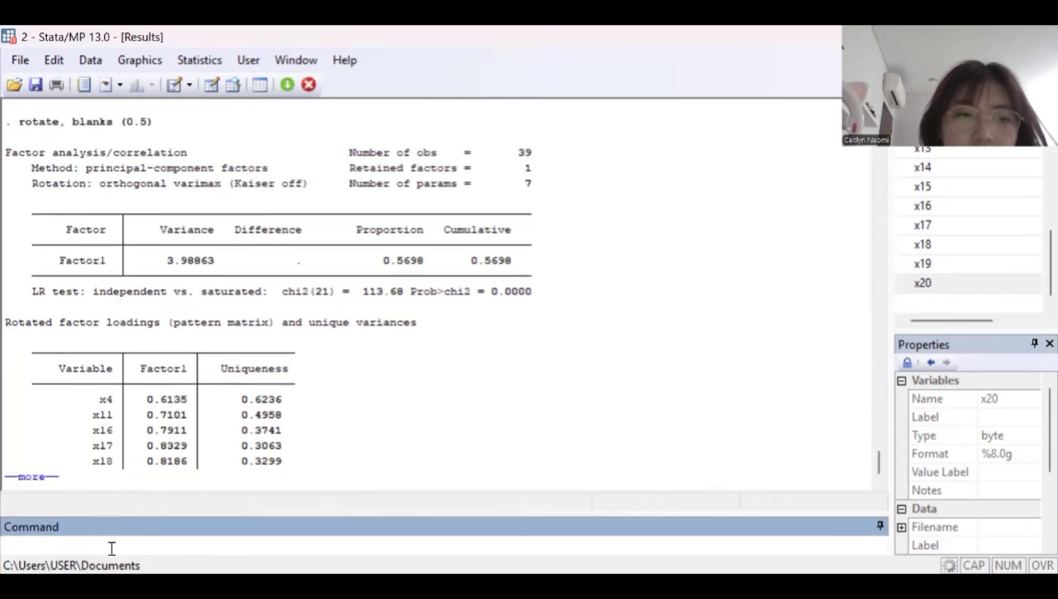
{"action": "left_click", "coordinate": [40, 476]}
{"action": "scroll", "coordinate": [272, 314], "scroll_direction": "up", "scroll_amount": 1}
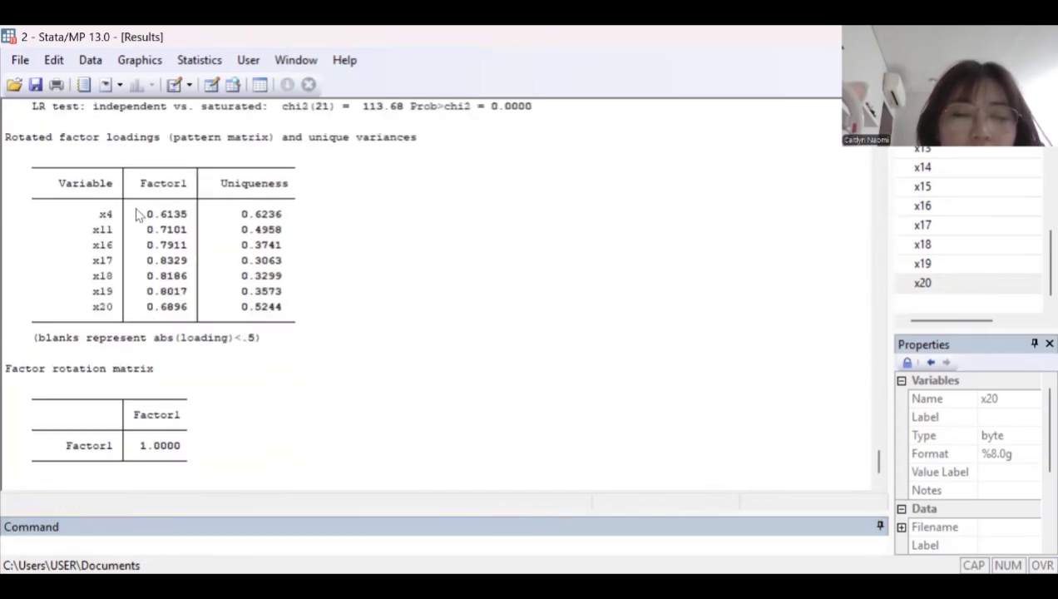